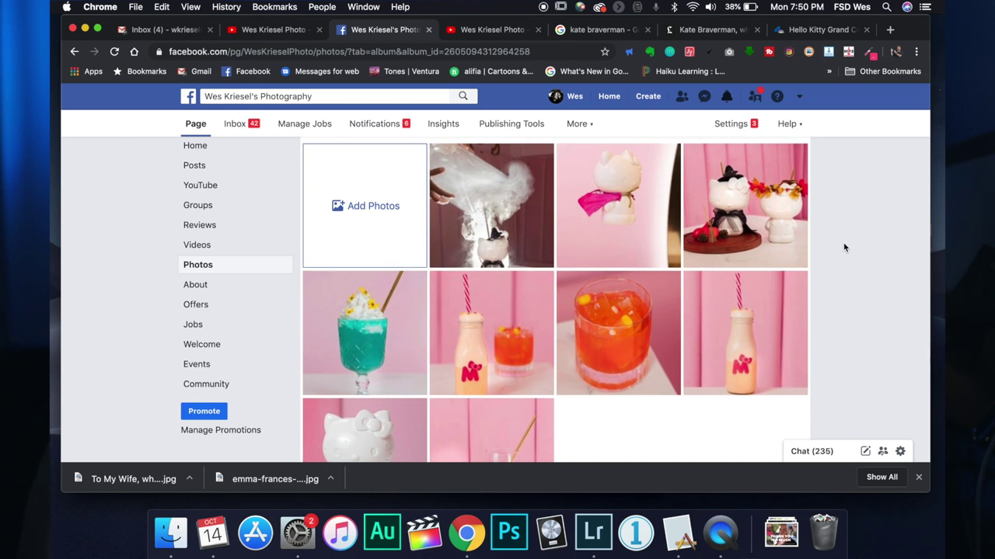
{"action": "scroll", "coordinate": [845, 248], "scroll_direction": "down", "scroll_amount": 2}
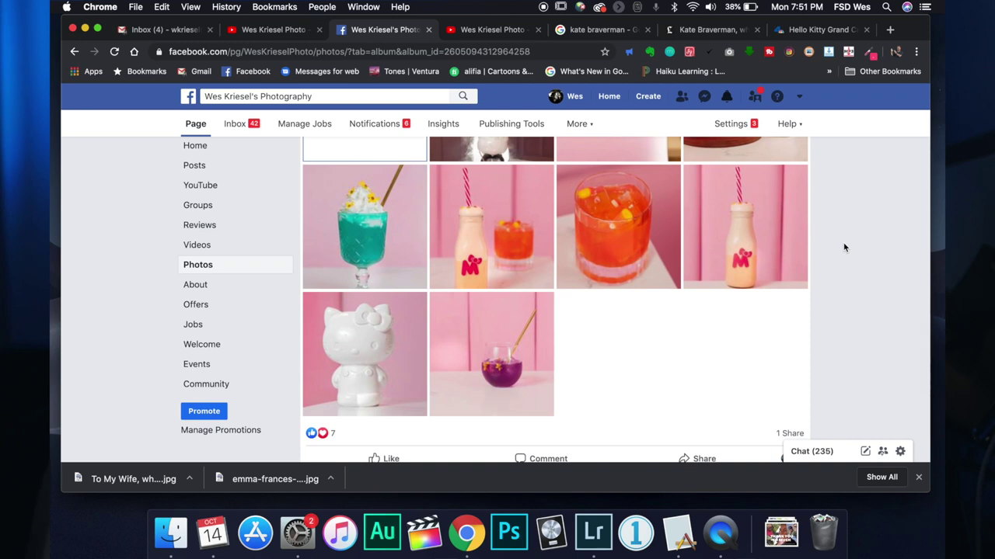
{"action": "left_click", "coordinate": [589, 544]}
- Turn off the Before view, glance at edited Copy 1, then return to the unedited hello kitty-136 Copy 2
{"action": "key", "text": "backslash"}
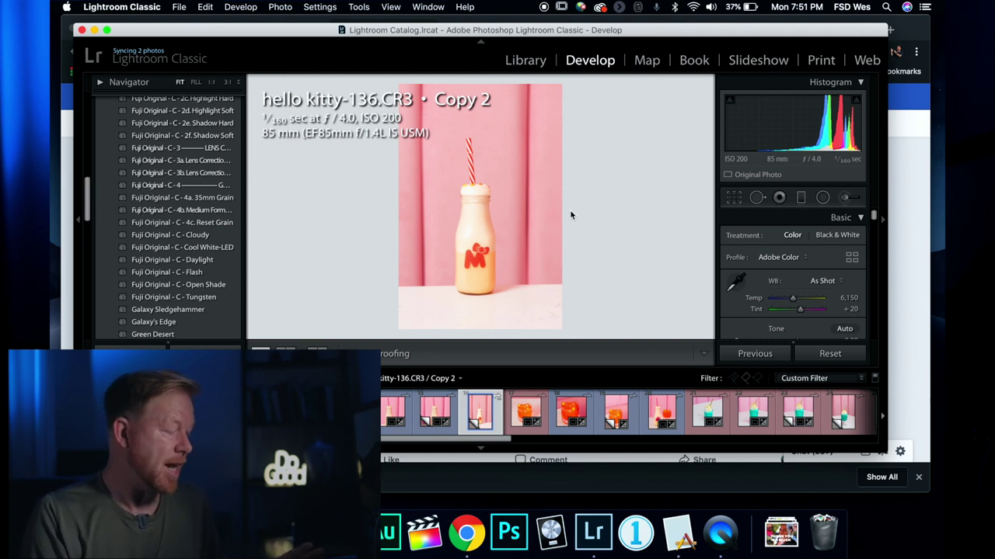
{"action": "key", "text": "Left"}
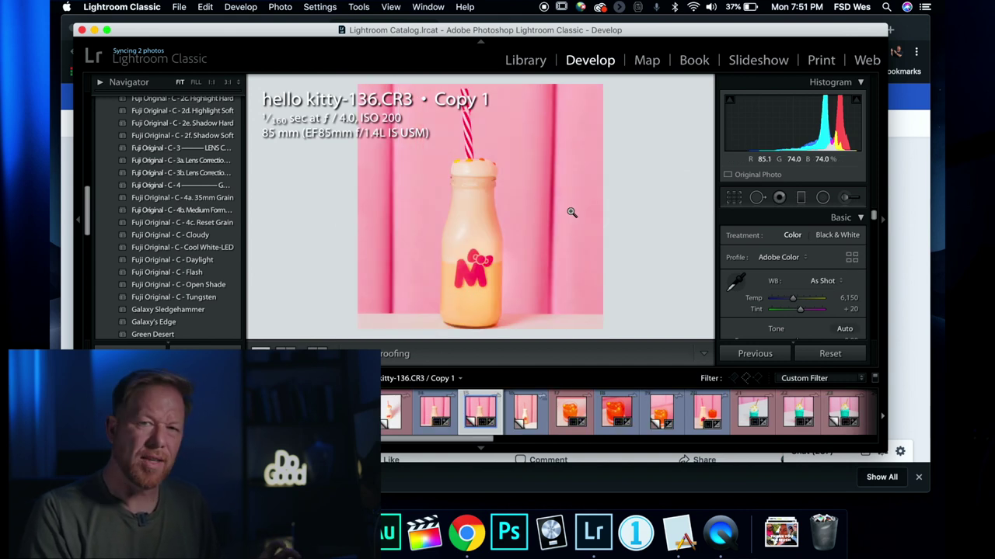
{"action": "key", "text": "Right"}
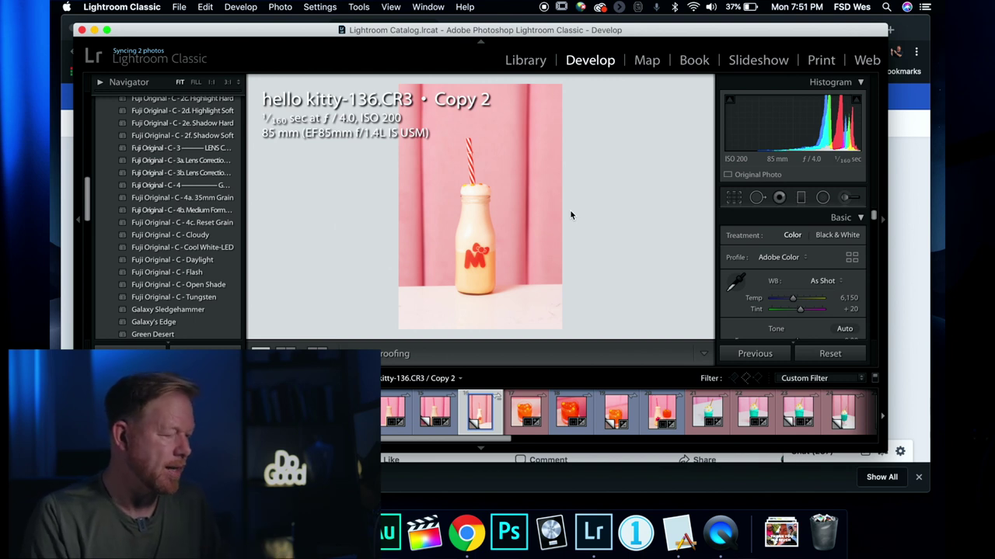
{"action": "scroll", "coordinate": [787, 278], "scroll_direction": "down", "scroll_amount": 4}
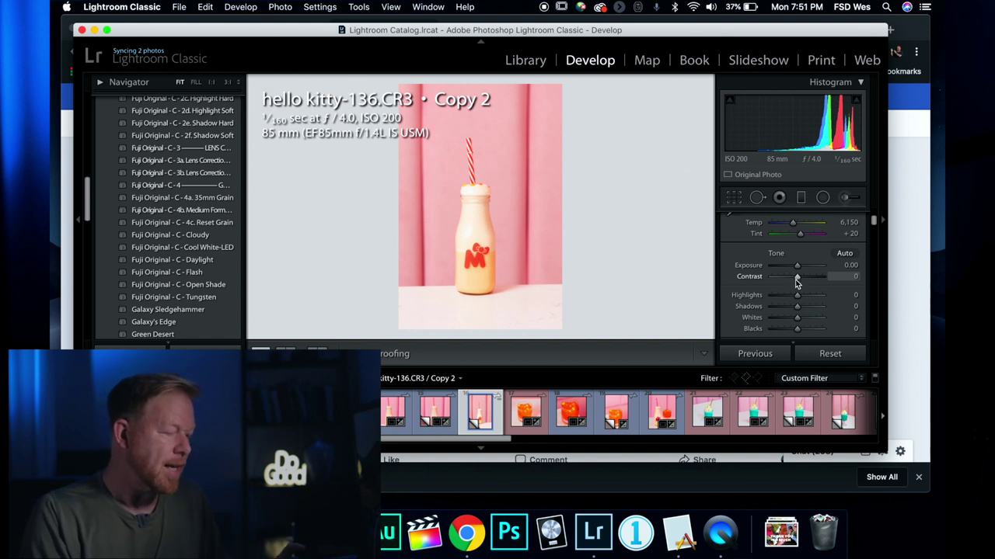
- Lower Highlights to -70 and Whites to -71 on the milk bottle copy
{"action": "left_click_drag", "start_coordinate": [797, 296], "coordinate": [780, 303]}
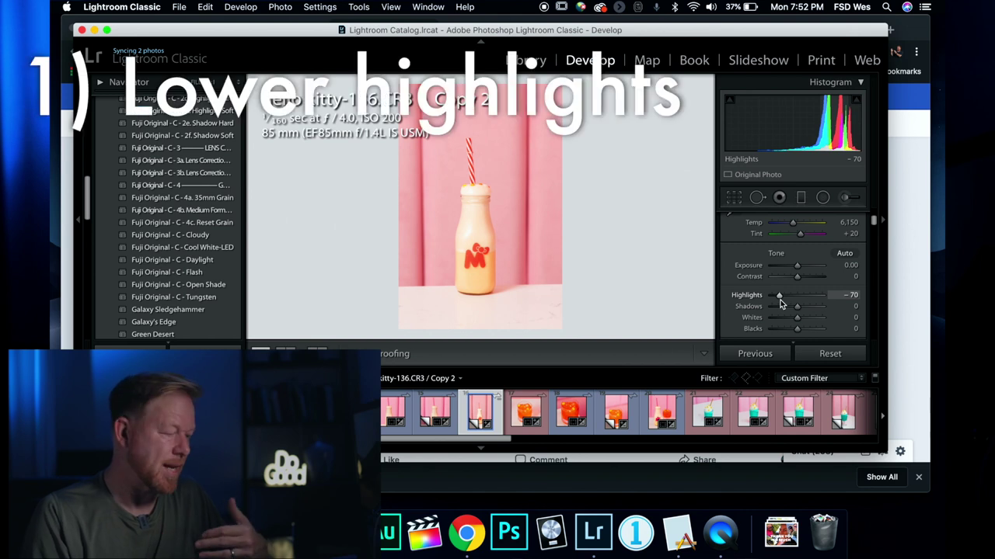
{"action": "scroll", "coordinate": [780, 301], "scroll_direction": "down", "scroll_amount": 1}
{"action": "left_click_drag", "start_coordinate": [797, 303], "coordinate": [779, 305]}
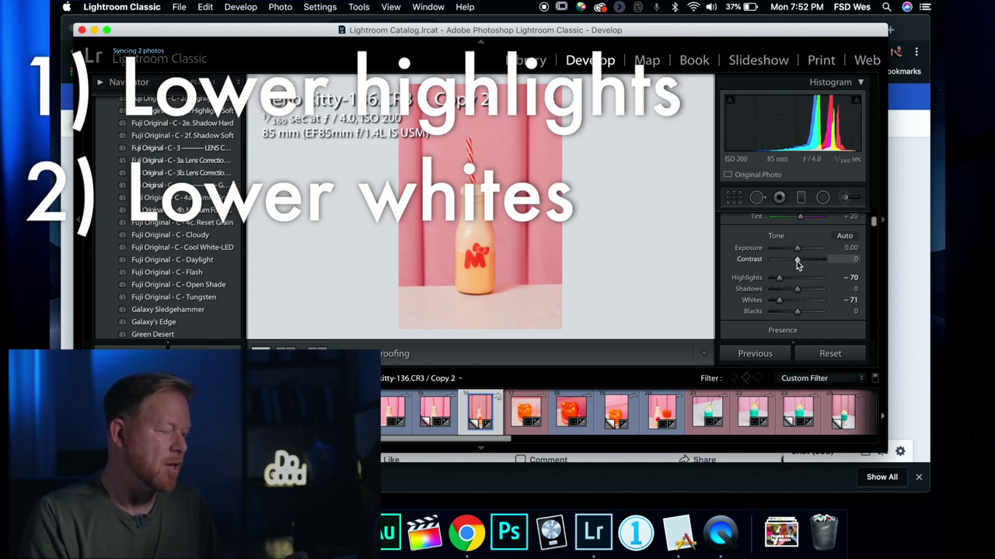
- Raise Contrast to +35 and Exposure to +0.50
{"action": "left_click_drag", "start_coordinate": [796, 259], "coordinate": [806, 259]}
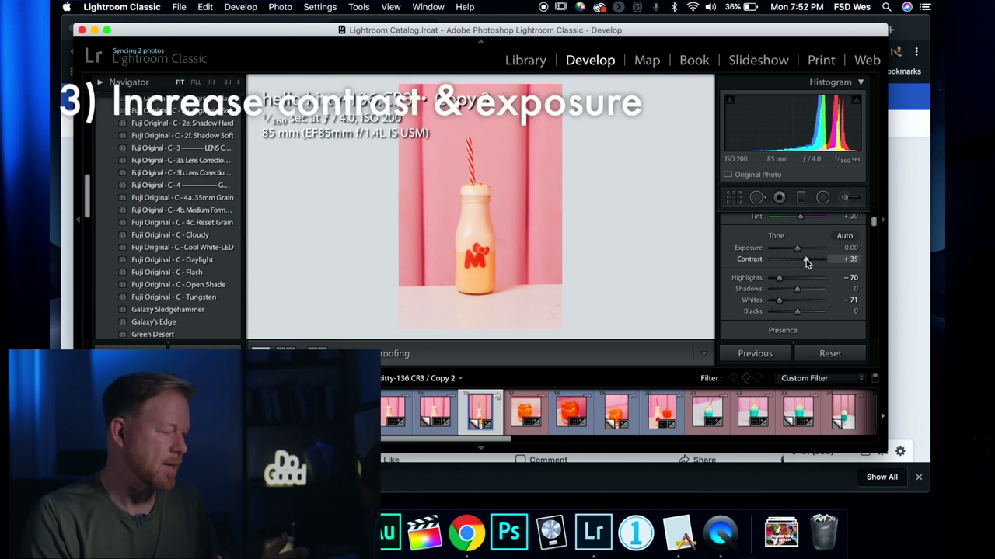
{"action": "left_click_drag", "start_coordinate": [798, 249], "coordinate": [799, 251]}
{"action": "scroll", "coordinate": [792, 267], "scroll_direction": "down", "scroll_amount": 5}
{"action": "scroll", "coordinate": [792, 269], "scroll_direction": "down", "scroll_amount": 5}
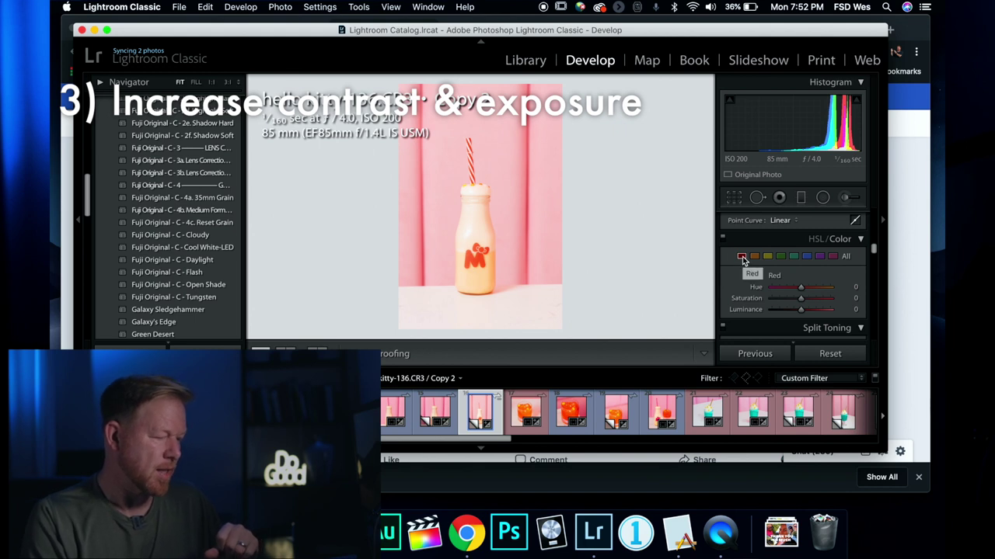
{"action": "scroll", "coordinate": [742, 261], "scroll_direction": "up", "scroll_amount": 1}
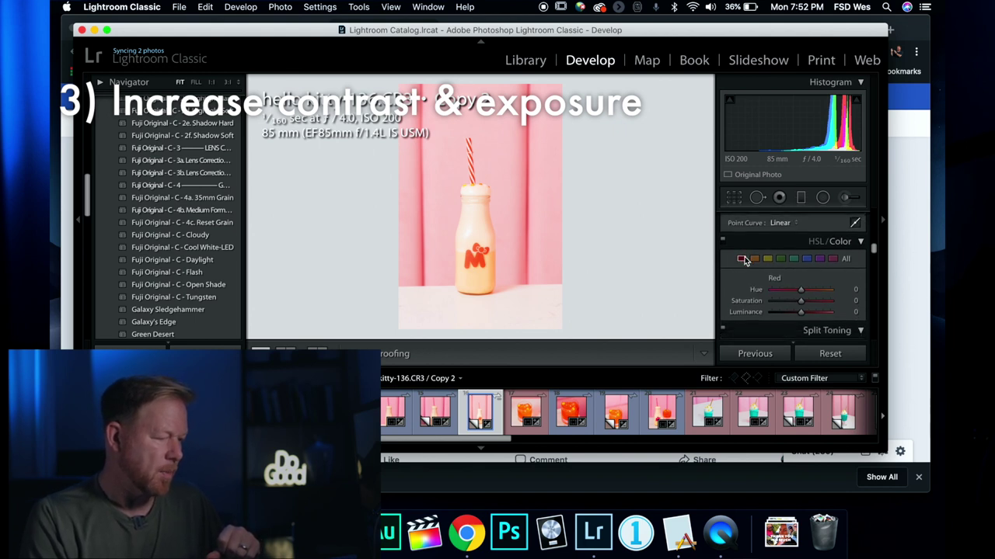
- Limit HSL adjustments to Red, then set Red Hue to -31 and Red Luminance to +25
{"action": "left_click", "coordinate": [741, 260]}
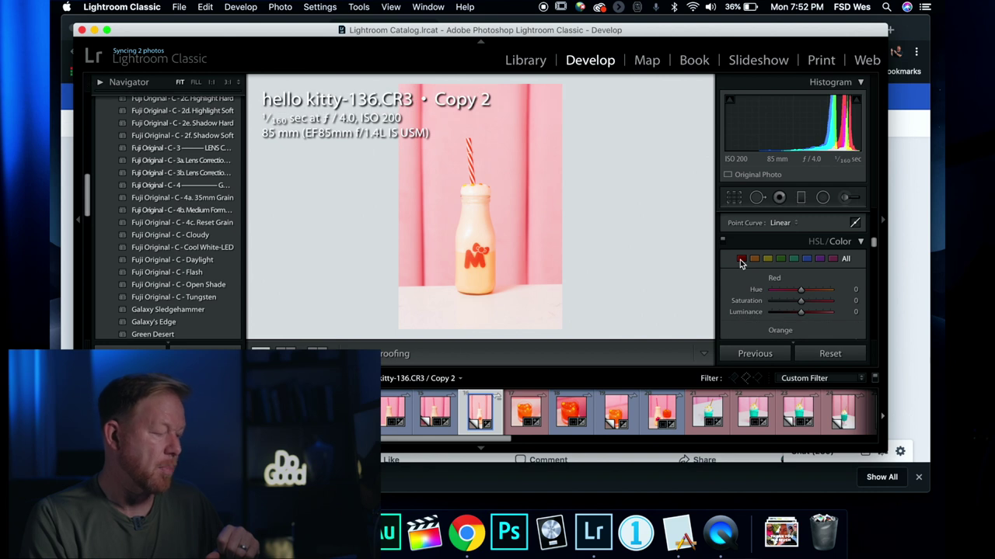
{"action": "left_click", "coordinate": [741, 261]}
{"action": "left_click", "coordinate": [741, 260]}
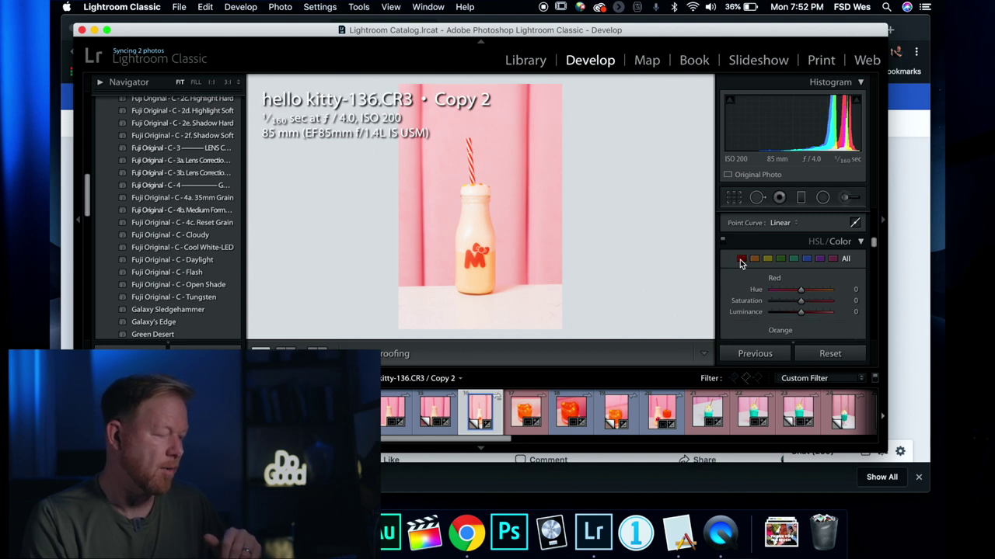
{"action": "left_click", "coordinate": [740, 261]}
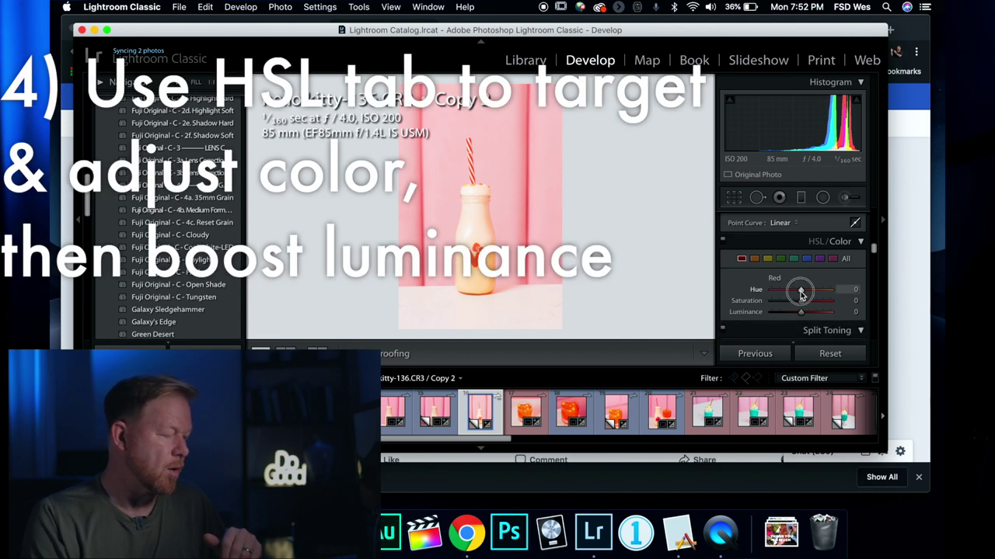
{"action": "left_click_drag", "start_coordinate": [801, 294], "coordinate": [791, 296]}
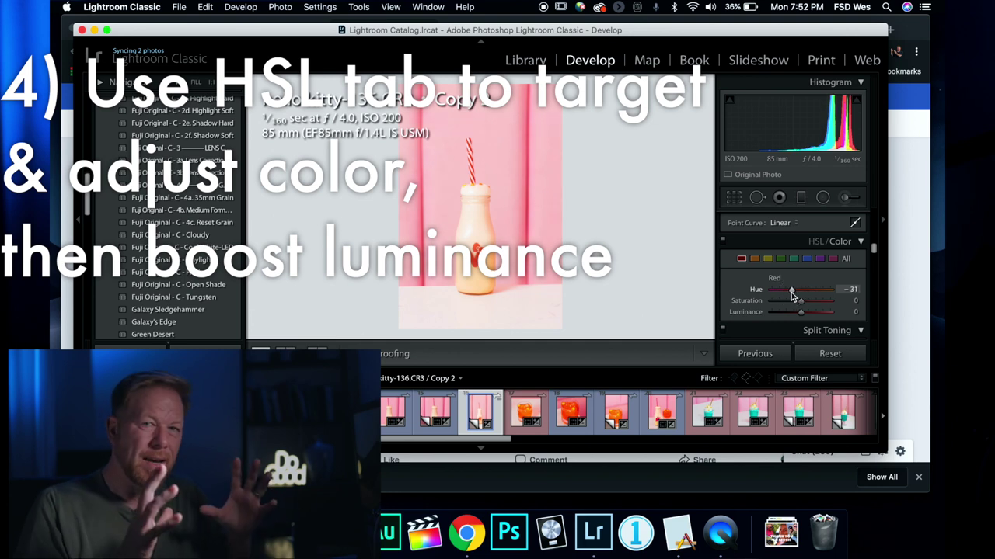
{"action": "scroll", "coordinate": [798, 292], "scroll_direction": "down", "scroll_amount": 2}
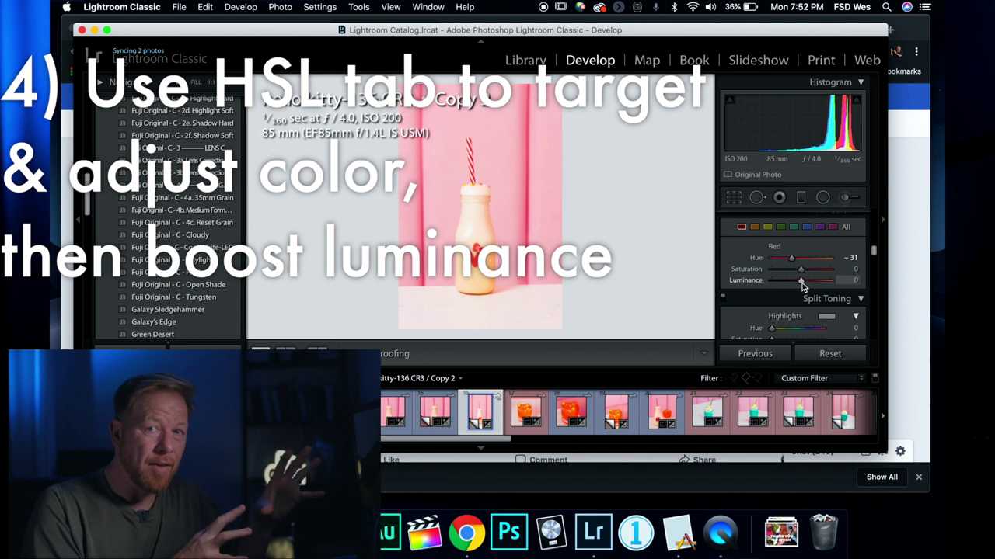
{"action": "left_click_drag", "start_coordinate": [803, 286], "coordinate": [809, 286]}
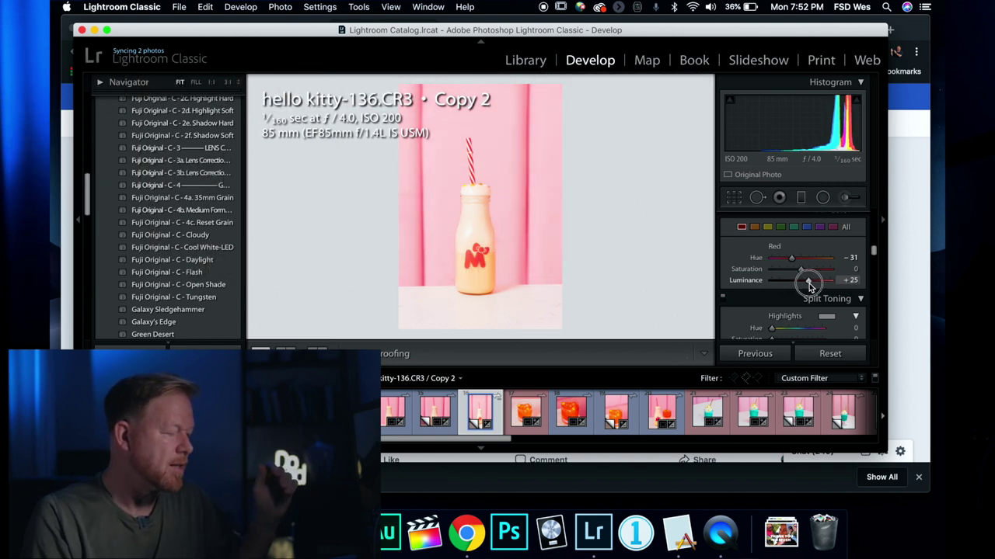
- Crop the milk bottle photo to a 1 x 1 square with the bottle centred
{"action": "left_click", "coordinate": [735, 200]}
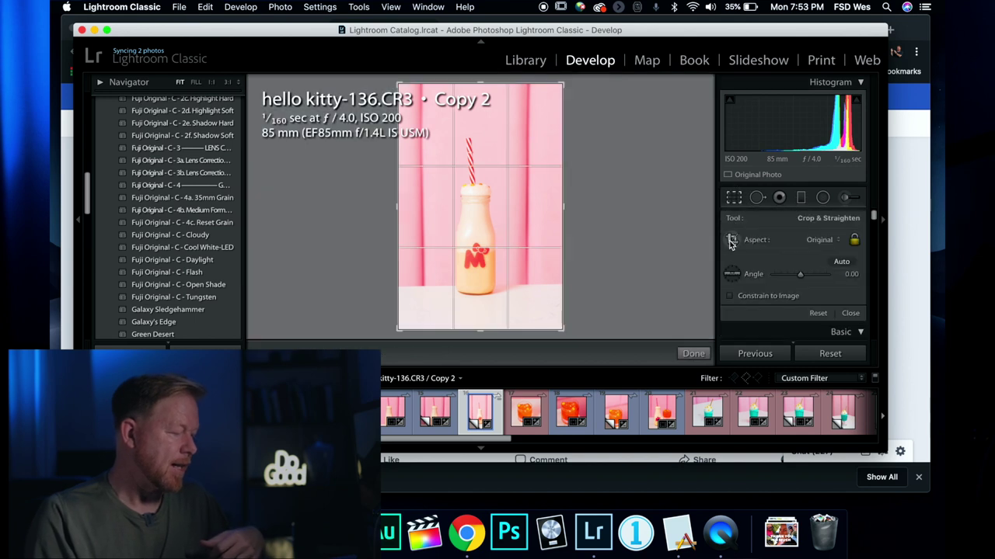
{"action": "left_click", "coordinate": [831, 245]}
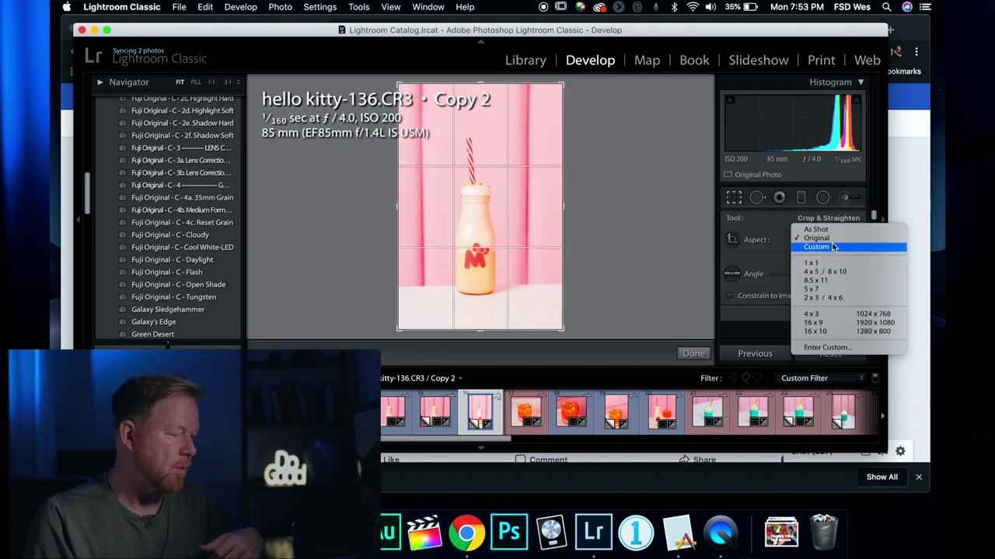
{"action": "left_click", "coordinate": [812, 259]}
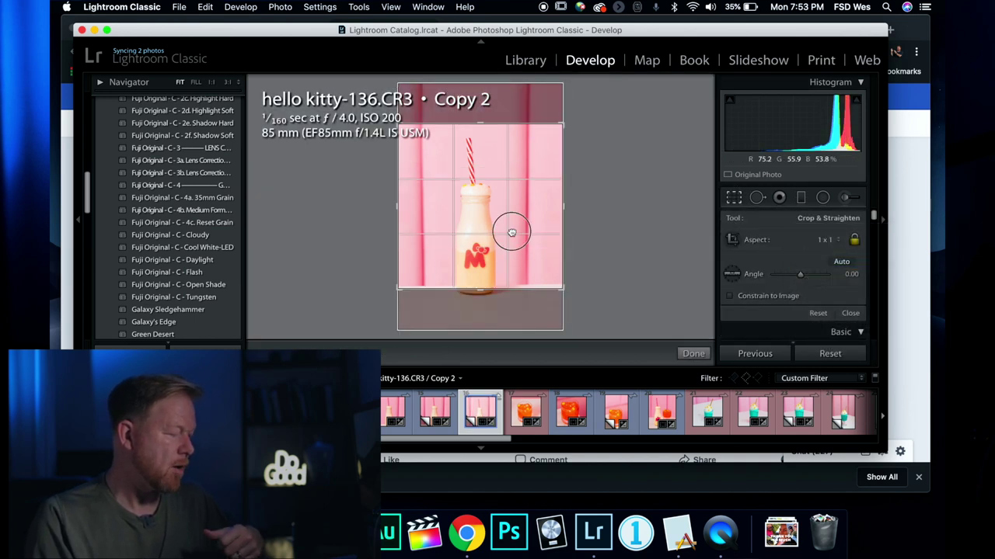
{"action": "left_click_drag", "start_coordinate": [510, 228], "coordinate": [505, 222]}
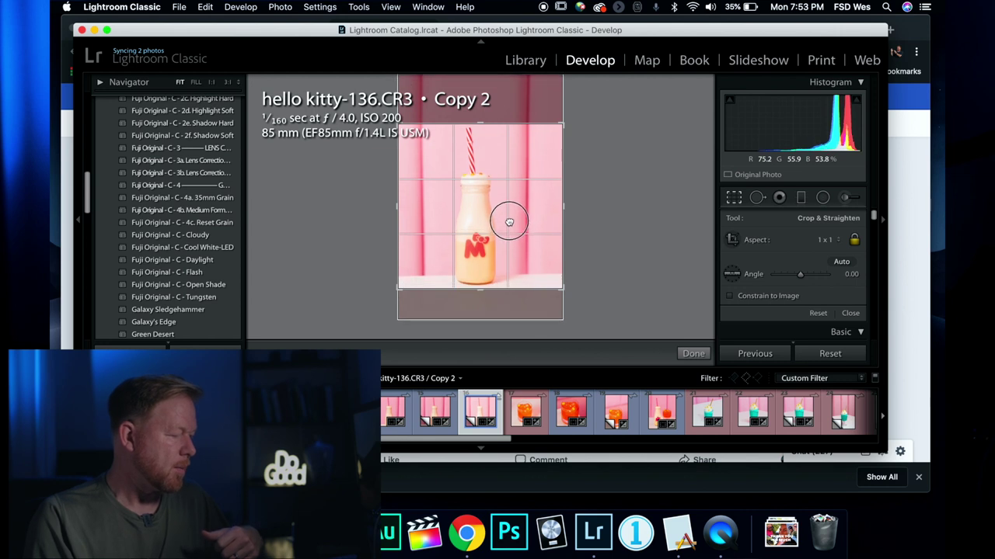
{"action": "key", "text": "Return"}
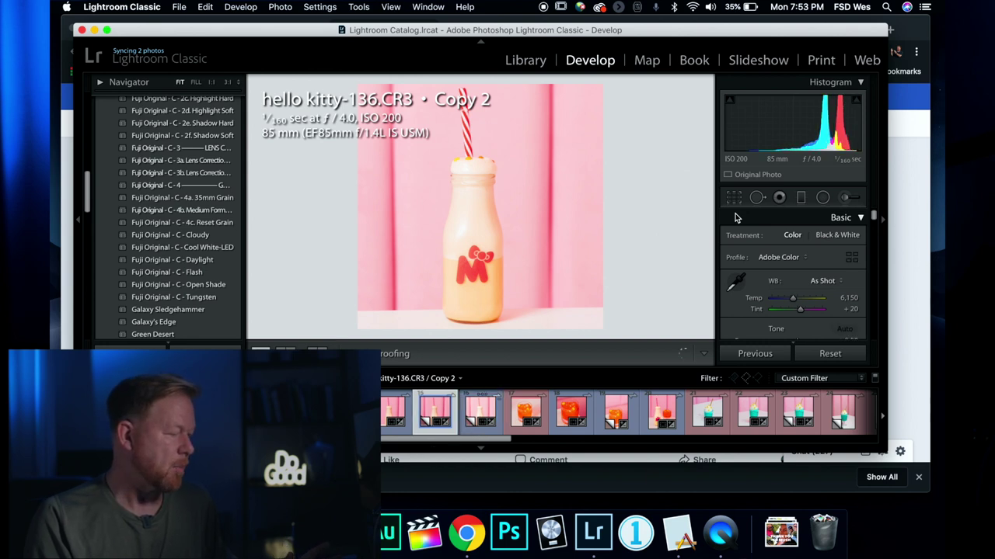
- Compare the cropped Copy 2 with edited Copy 1, then return to Copy 2
{"action": "key", "text": "Left"}
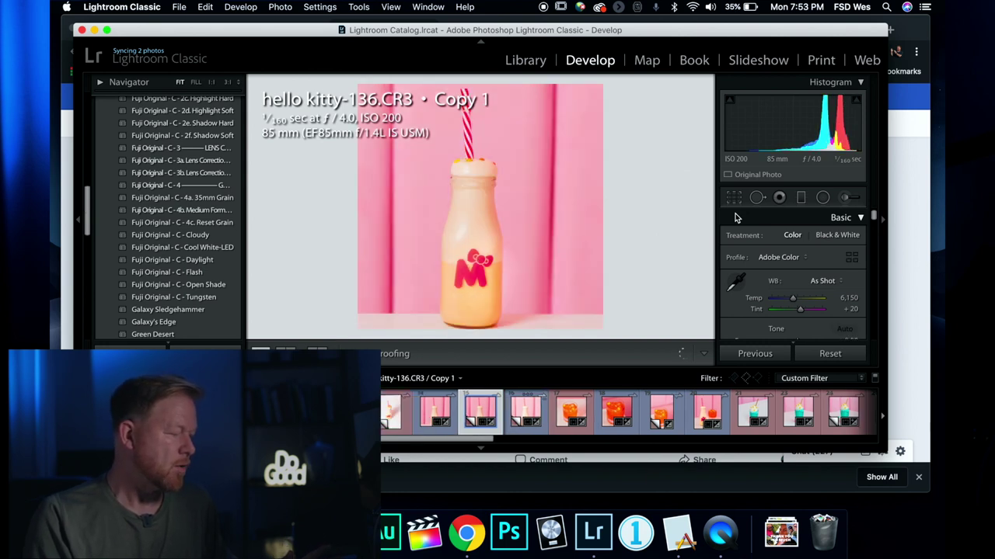
{"action": "key", "text": "Right"}
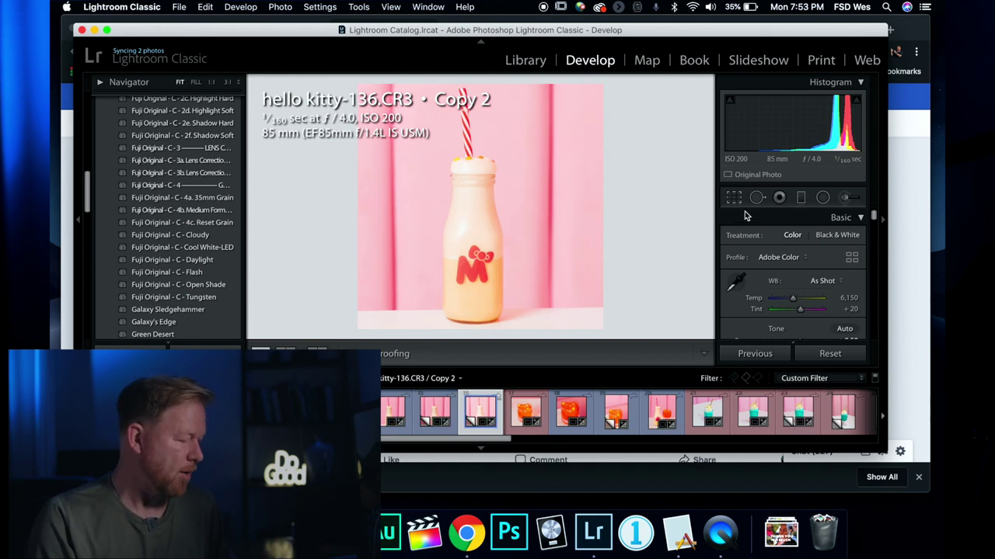
{"action": "scroll", "coordinate": [672, 411], "scroll_direction": "right", "scroll_amount": 5}
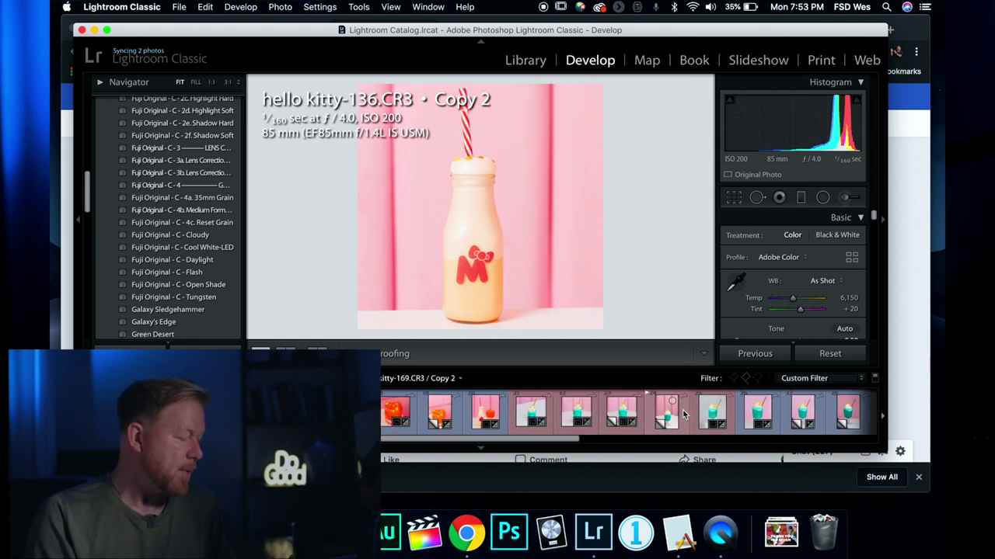
- Switch to the teal drink photo hello kitty-169.CR3 Copy 2 in the filmstrip
{"action": "left_click", "coordinate": [588, 417]}
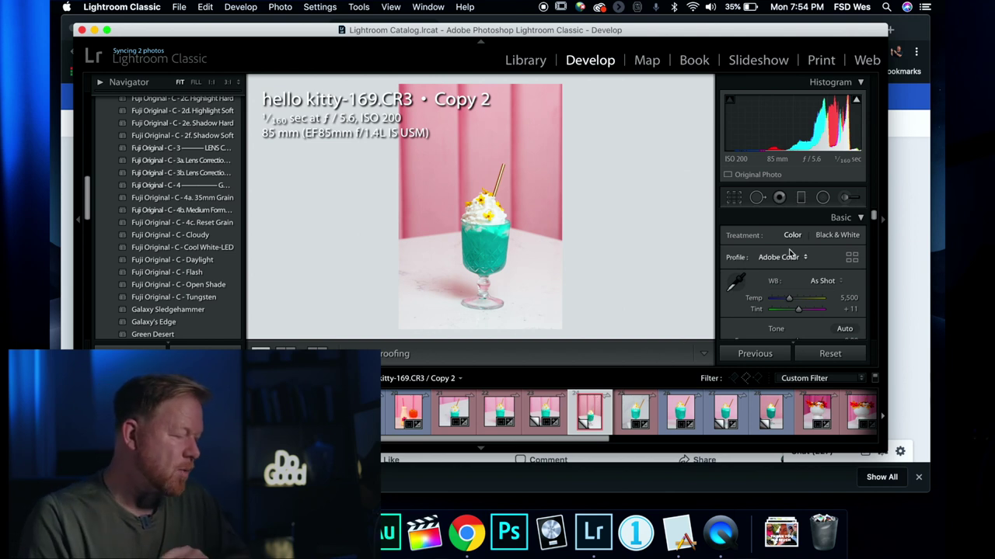
- Raise Contrast to +35 and nudge Exposure up to +0.15 on the teal drink copy
{"action": "scroll", "coordinate": [767, 282], "scroll_direction": "down", "scroll_amount": 4}
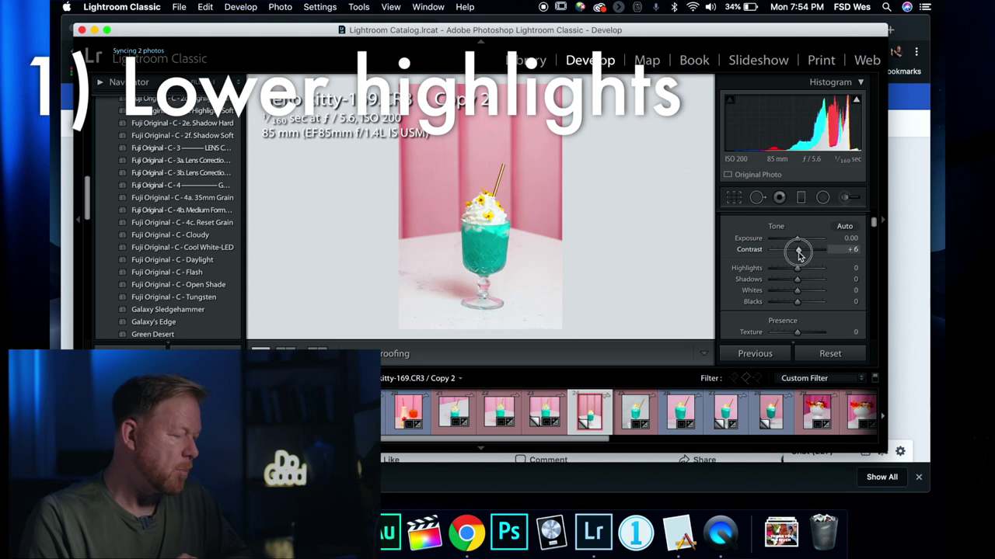
{"action": "left_click_drag", "start_coordinate": [795, 250], "coordinate": [784, 294]}
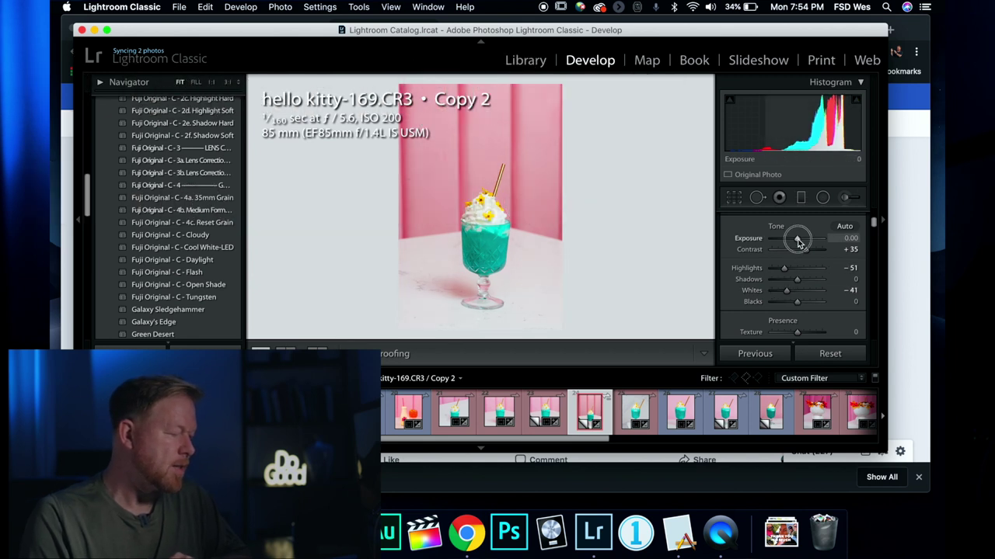
{"action": "left_click_drag", "start_coordinate": [797, 241], "coordinate": [798, 242]}
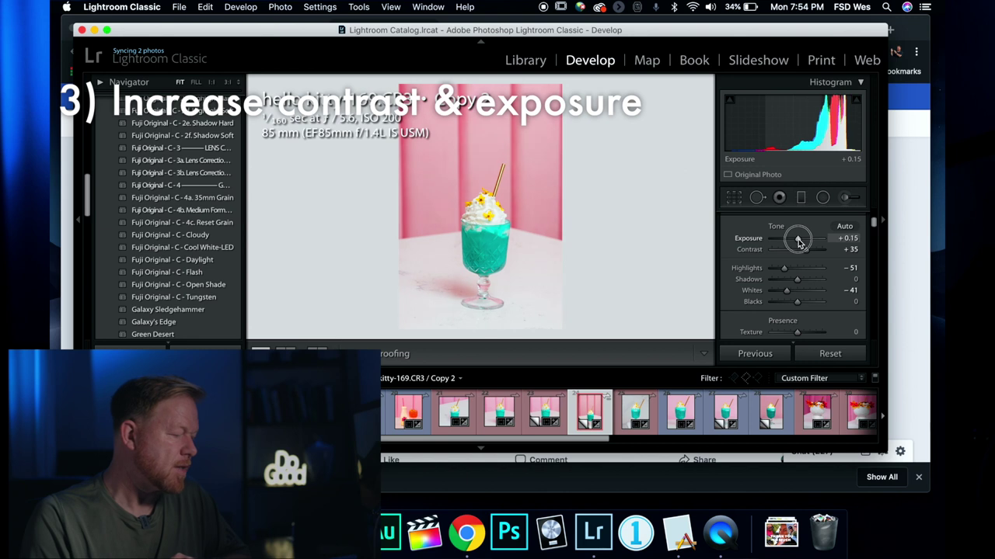
{"action": "scroll", "coordinate": [797, 239], "scroll_direction": "down", "scroll_amount": 5}
{"action": "scroll", "coordinate": [797, 239], "scroll_direction": "down", "scroll_amount": 4}
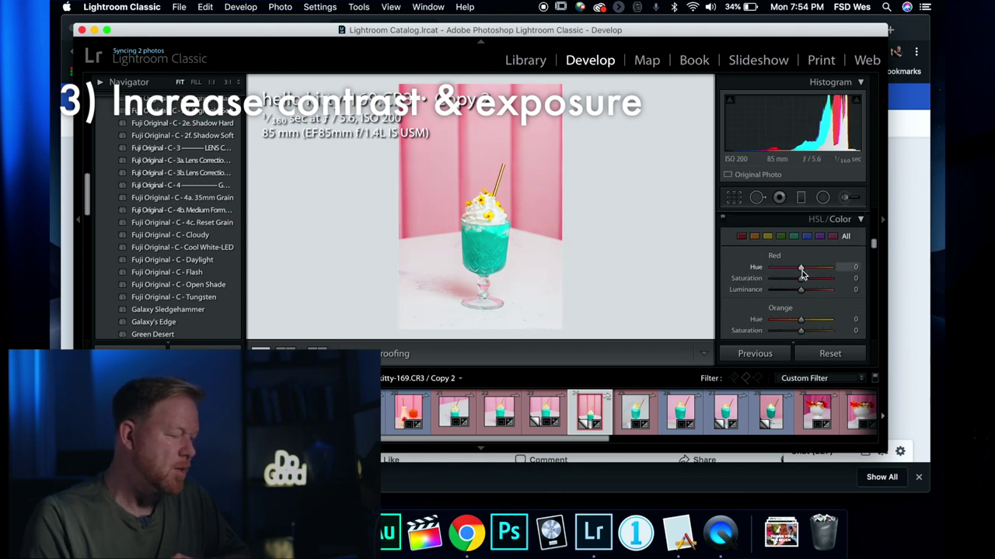
- Set Red Hue to -42 and Red Luminance to +25 to lighten the pink backdrop
{"action": "left_click", "coordinate": [741, 237]}
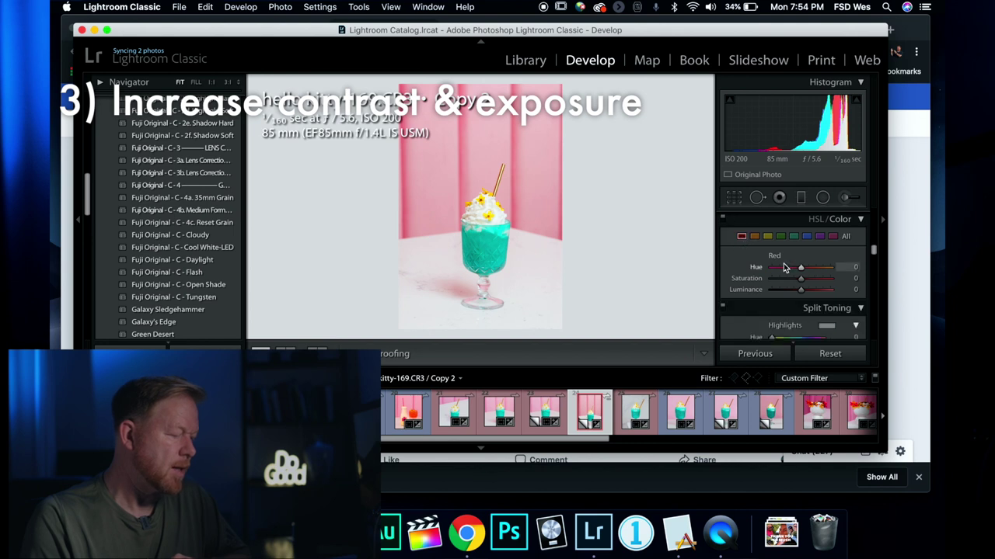
{"action": "left_click_drag", "start_coordinate": [800, 270], "coordinate": [788, 270]}
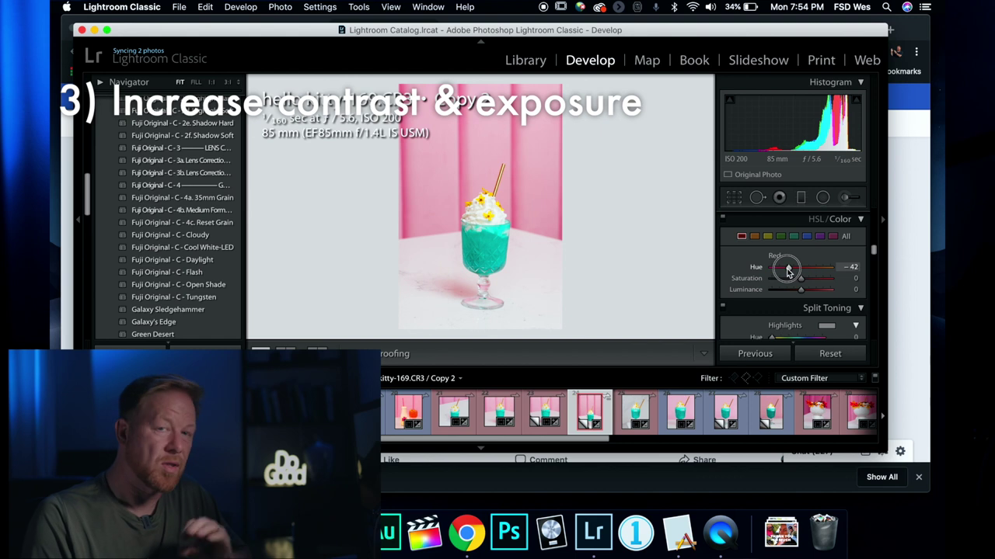
{"action": "left_click_drag", "start_coordinate": [801, 290], "coordinate": [808, 290]}
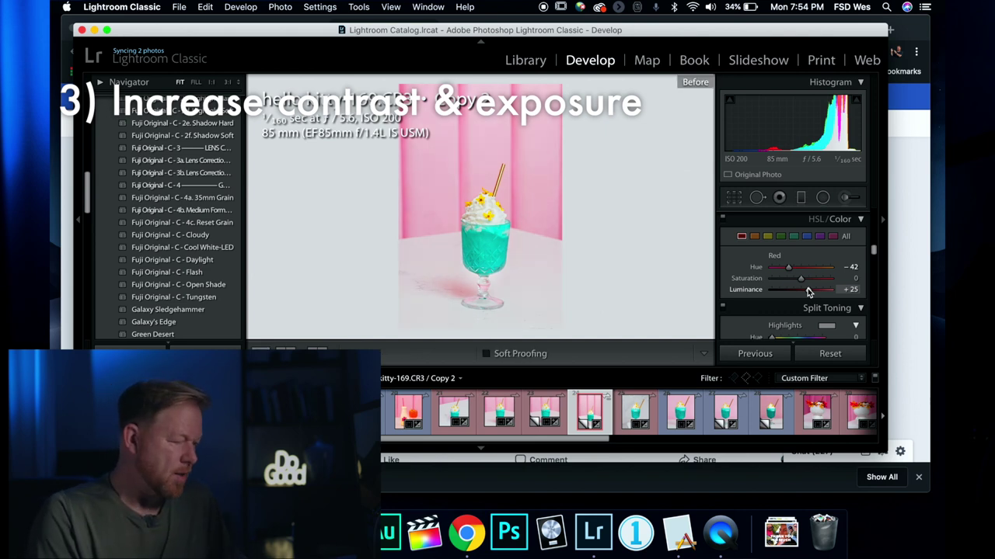
{"action": "left_click", "coordinate": [734, 198]}
- Crop the teal drink photo to a 1 x 1 square around the glass and compare with Copy 1
{"action": "left_click", "coordinate": [841, 242]}
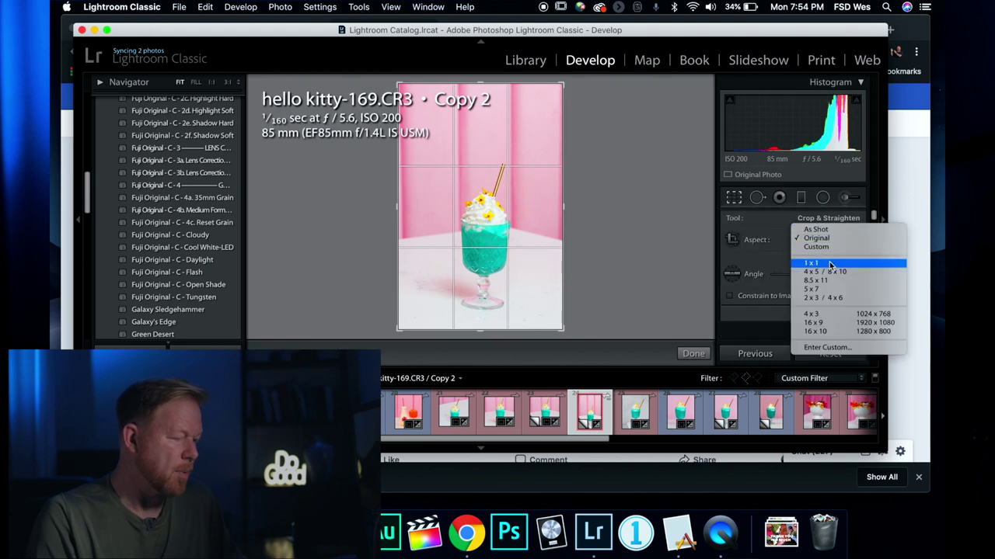
{"action": "left_click", "coordinate": [822, 259]}
{"action": "left_click_drag", "start_coordinate": [557, 242], "coordinate": [523, 207]}
{"action": "key", "text": "Return"}
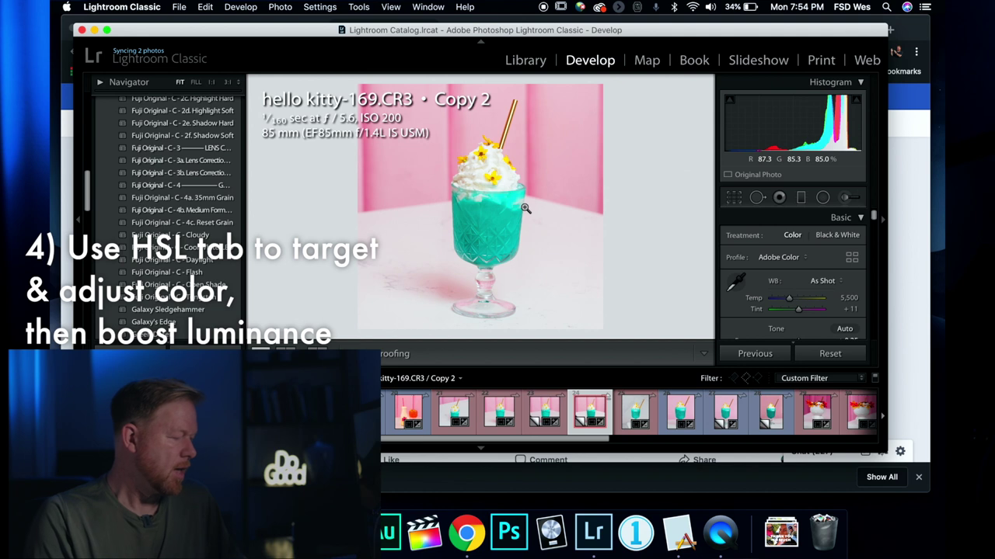
{"action": "key", "text": "Left"}
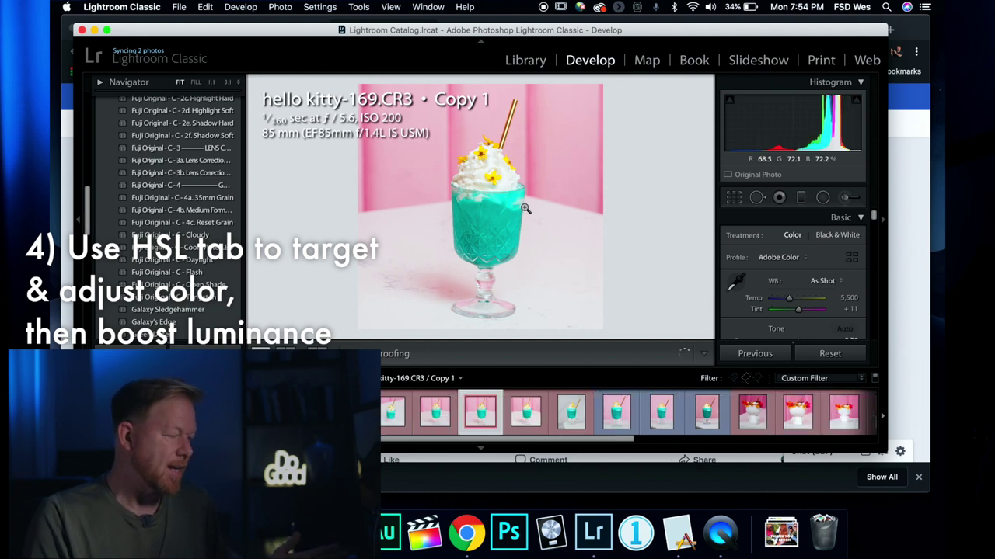
{"action": "key", "text": "Right"}
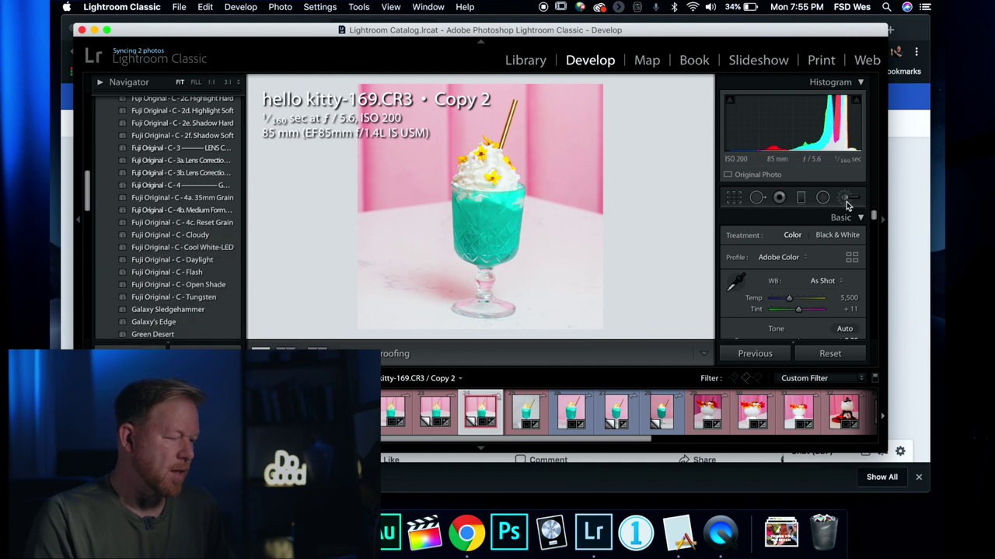
- Draw a radial filter over the glass, brightening it to Exposure 0.60 and zeroing other sliders
{"action": "left_click", "coordinate": [822, 197]}
{"action": "left_click_drag", "start_coordinate": [464, 205], "coordinate": [487, 221]}
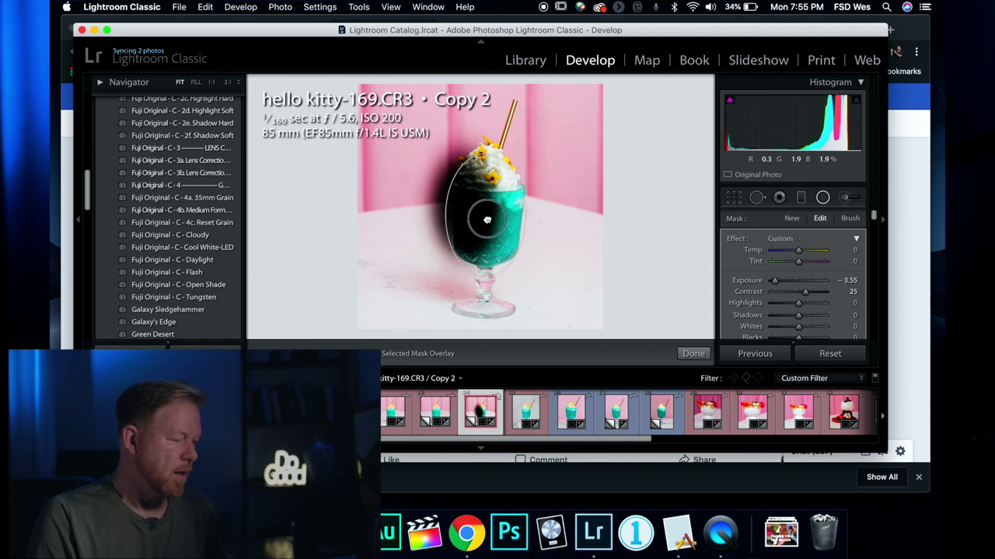
{"action": "left_click_drag", "start_coordinate": [774, 281], "coordinate": [798, 294]}
{"action": "double_click", "coordinate": [731, 242]}
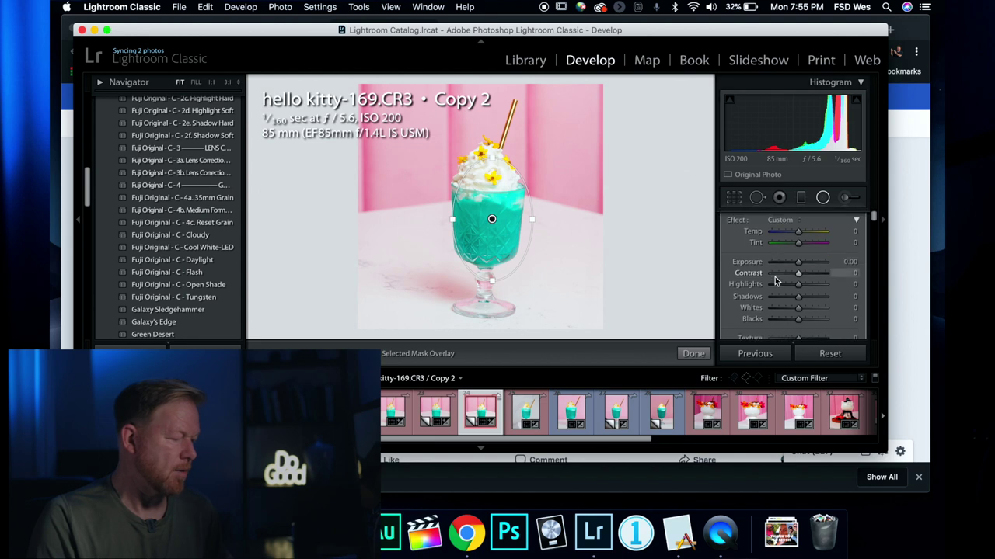
- Add Texture 45 to the glass inside the radial mask and finish the adjustment
{"action": "scroll", "coordinate": [774, 276], "scroll_direction": "down", "scroll_amount": 2}
{"action": "scroll", "coordinate": [775, 277], "scroll_direction": "up", "scroll_amount": 3}
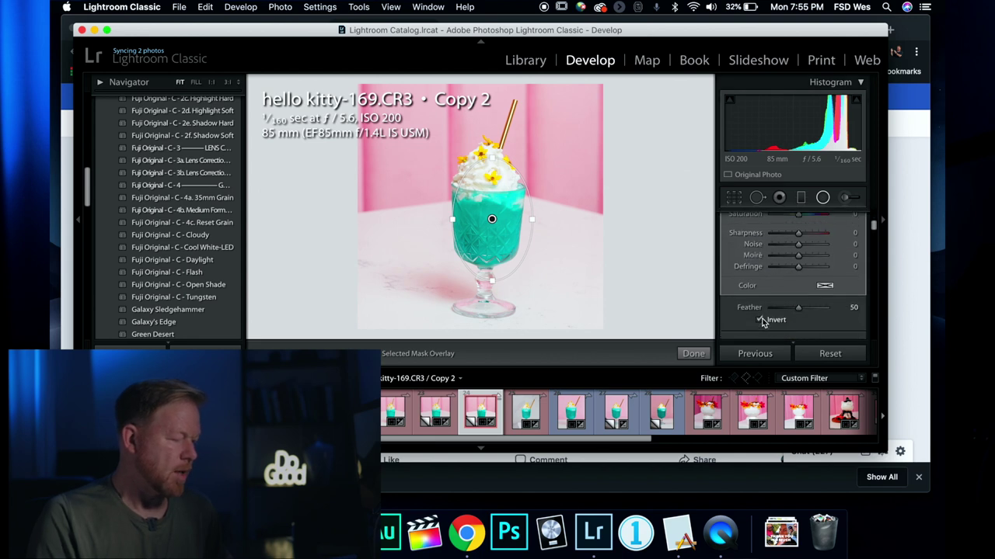
{"action": "scroll", "coordinate": [765, 315], "scroll_direction": "down", "scroll_amount": 1}
{"action": "scroll", "coordinate": [801, 274], "scroll_direction": "down", "scroll_amount": 2}
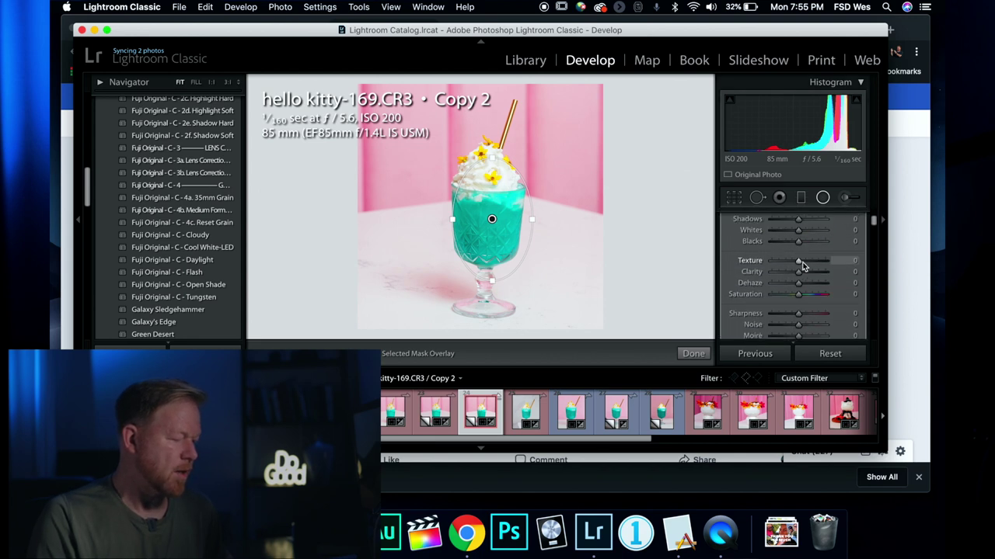
{"action": "mouse_move", "coordinate": [798, 261]}
{"action": "left_mouse_down"}
{"action": "mouse_move", "coordinate": [812, 265]}
{"action": "mouse_move", "coordinate": [805, 247]}
{"action": "left_mouse_up"}
{"action": "scroll", "coordinate": [812, 261], "scroll_direction": "up", "scroll_amount": 3}
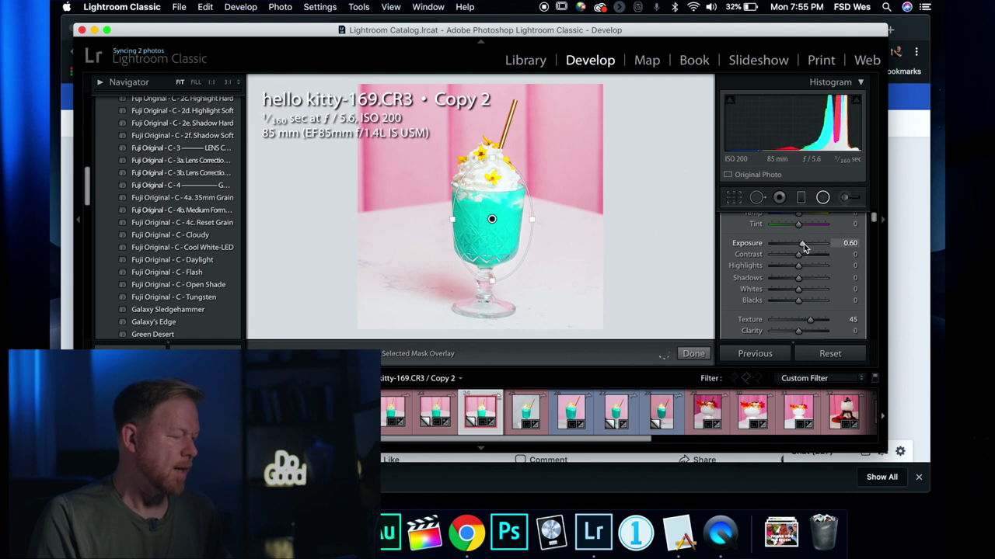
{"action": "key", "text": "b"}
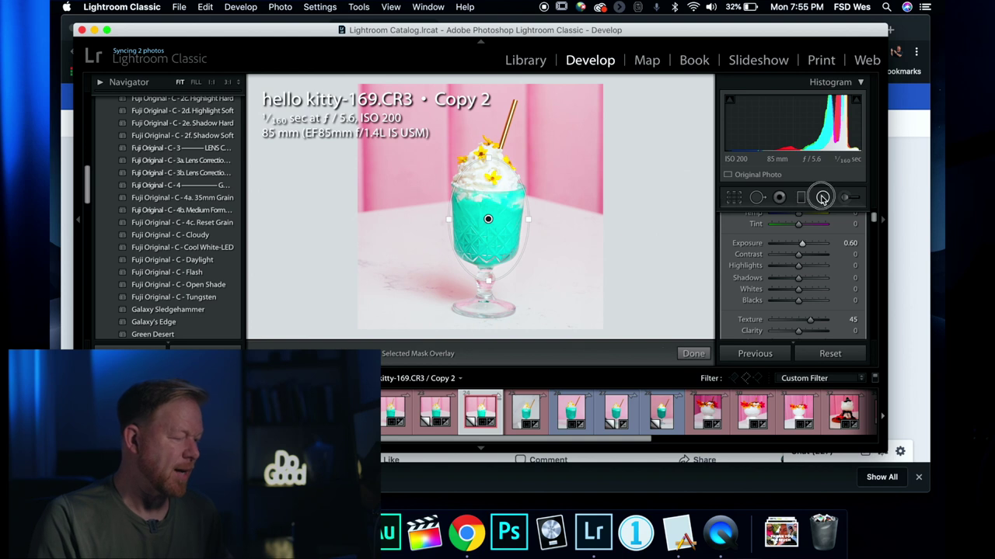
{"action": "left_click", "coordinate": [822, 198]}
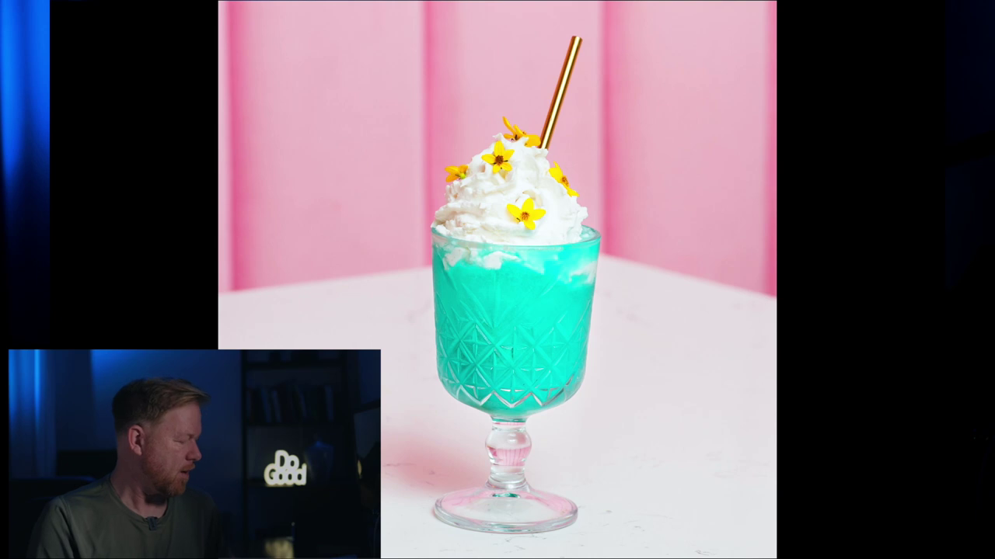
- Exit the full-screen preview of the square teal drink photo back to Develop
{"action": "key", "text": "f"}
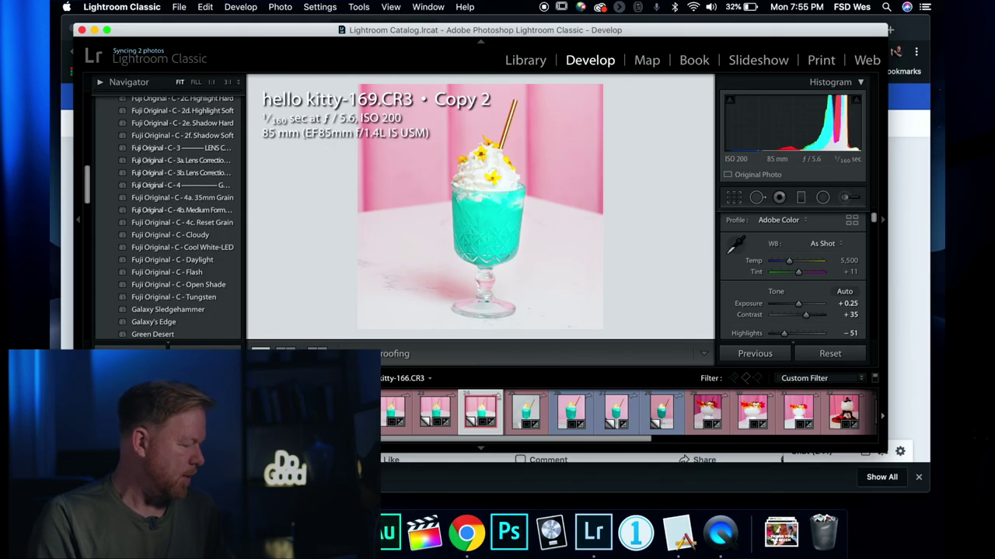
- Make virtual copies of hello kitty-022.CR3 with the earlier settings pasted, ending on Copy 2
{"action": "scroll", "coordinate": [440, 412], "scroll_direction": "left", "scroll_amount": 10}
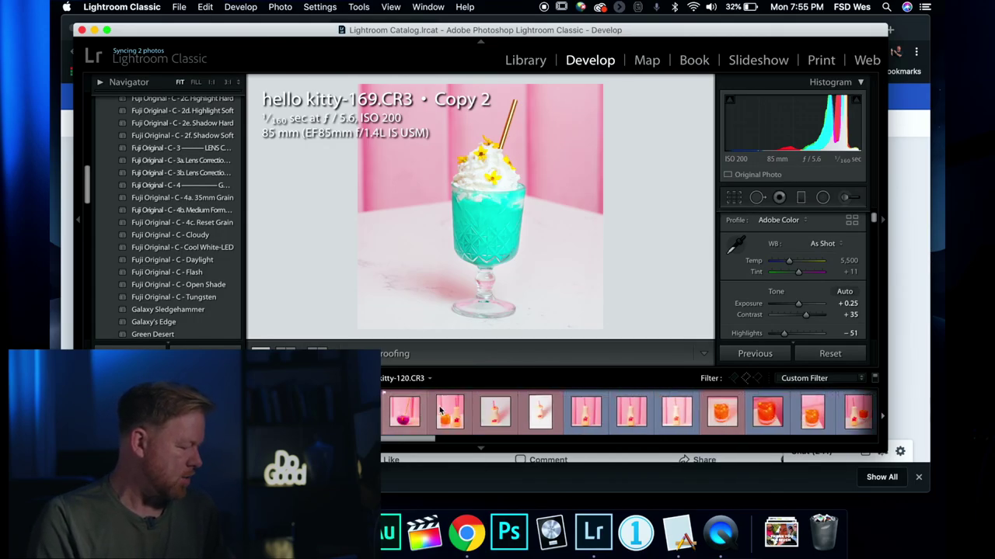
{"action": "scroll", "coordinate": [513, 412], "scroll_direction": "left", "scroll_amount": 3}
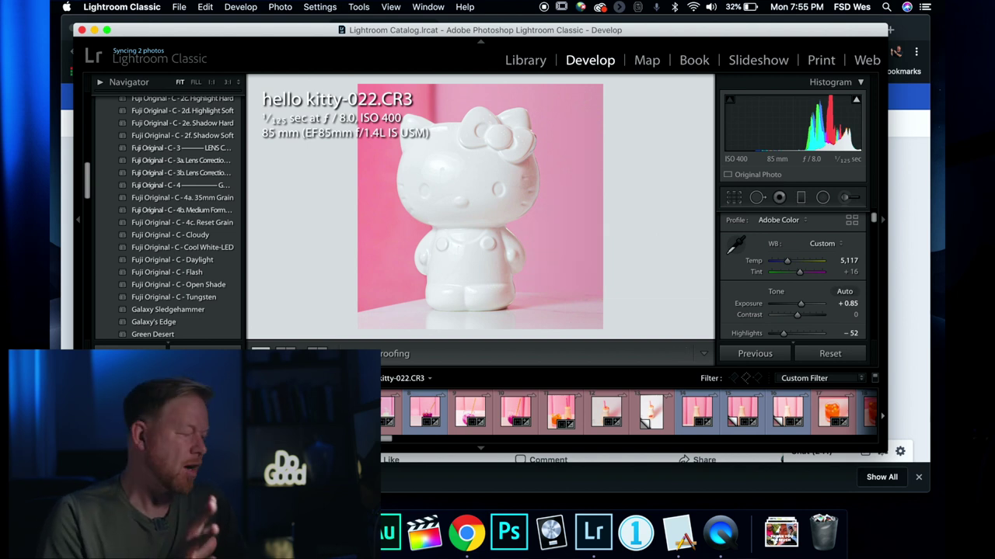
{"action": "key", "text": "super+apostrophe"}
{"action": "key", "text": "super+u"}
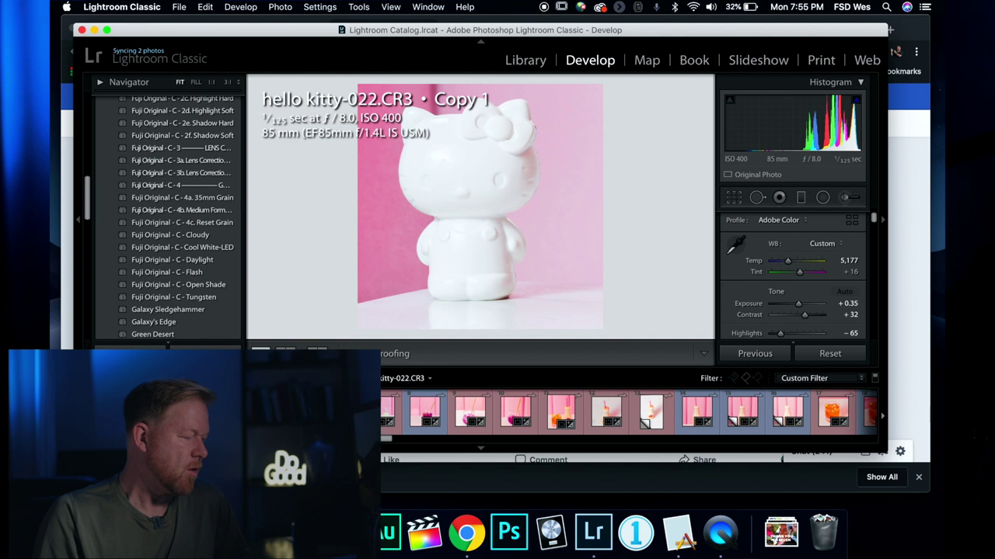
{"action": "right_click", "coordinate": [463, 272]}
{"action": "left_click", "coordinate": [506, 370]}
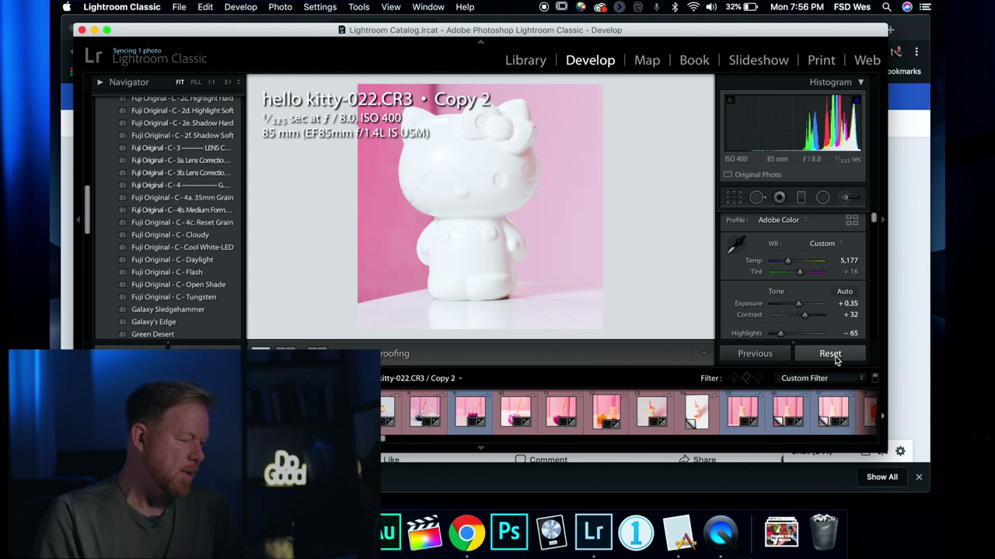
- Reset the figurine copy and set Exposure +0.55, Contrast +27, Highlights -52, Whites -56
{"action": "left_click", "coordinate": [830, 354]}
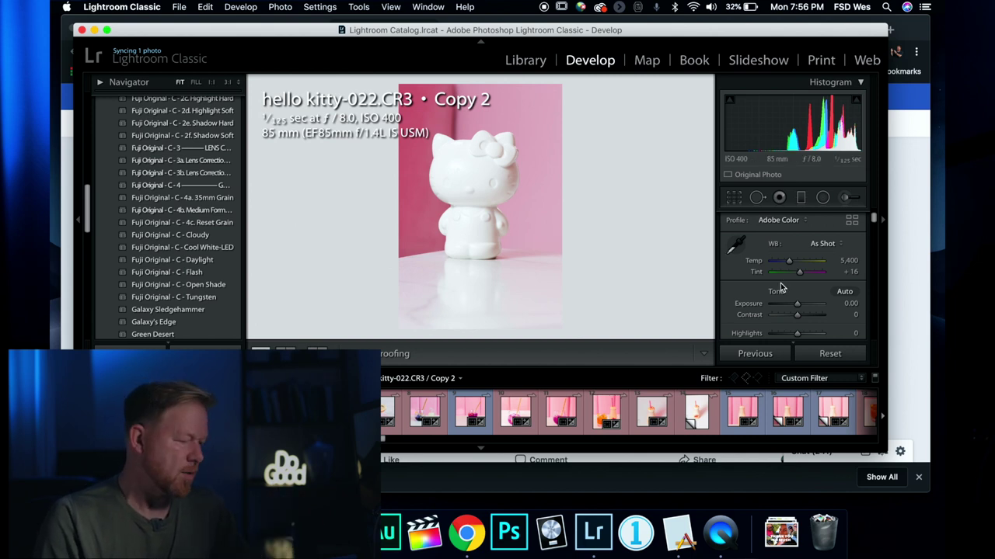
{"action": "left_click_drag", "start_coordinate": [795, 304], "coordinate": [804, 315]}
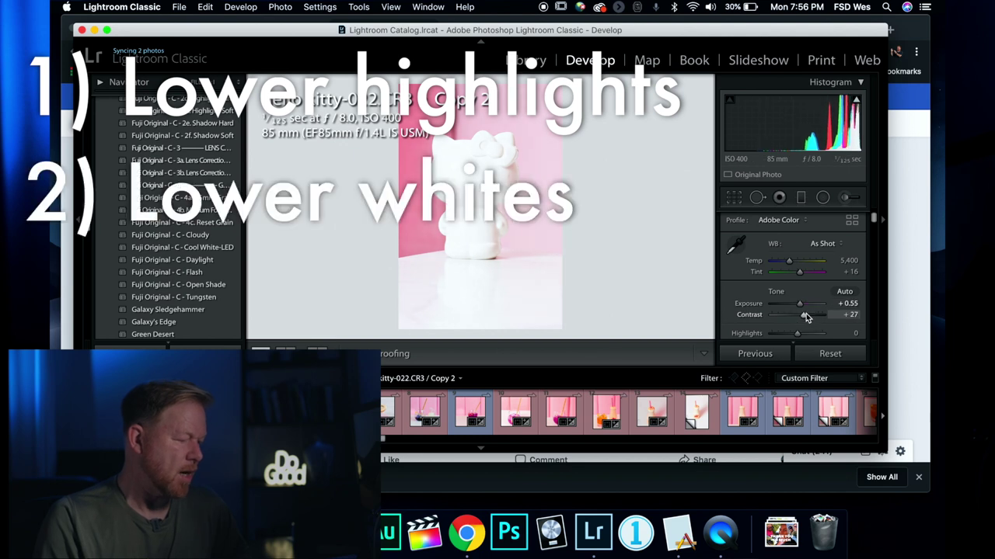
{"action": "scroll", "coordinate": [803, 311], "scroll_direction": "down", "scroll_amount": 3}
{"action": "left_click_drag", "start_coordinate": [799, 268], "coordinate": [782, 289]}
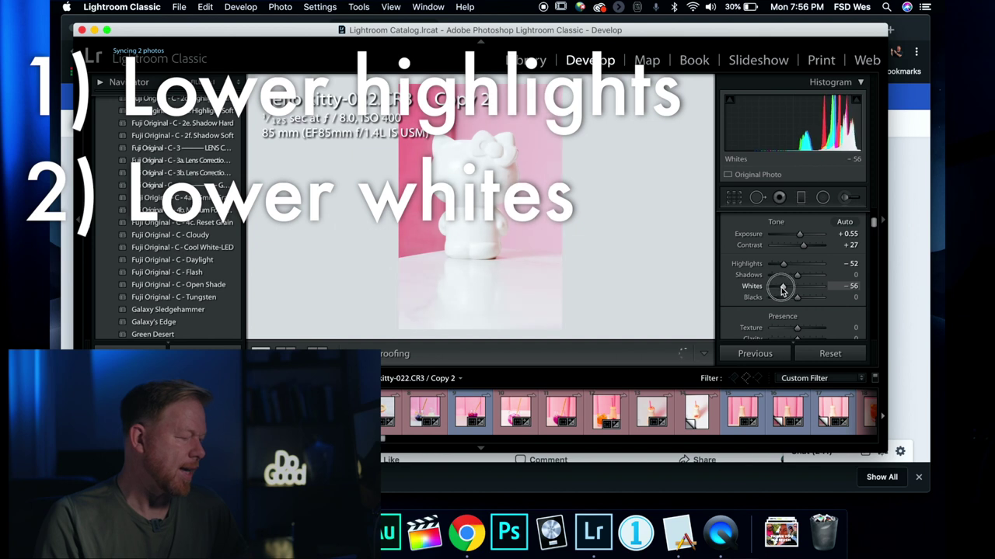
- Shift the red hue to -43 and raise red luminance to +30
{"action": "scroll", "coordinate": [792, 289], "scroll_direction": "down", "scroll_amount": 10}
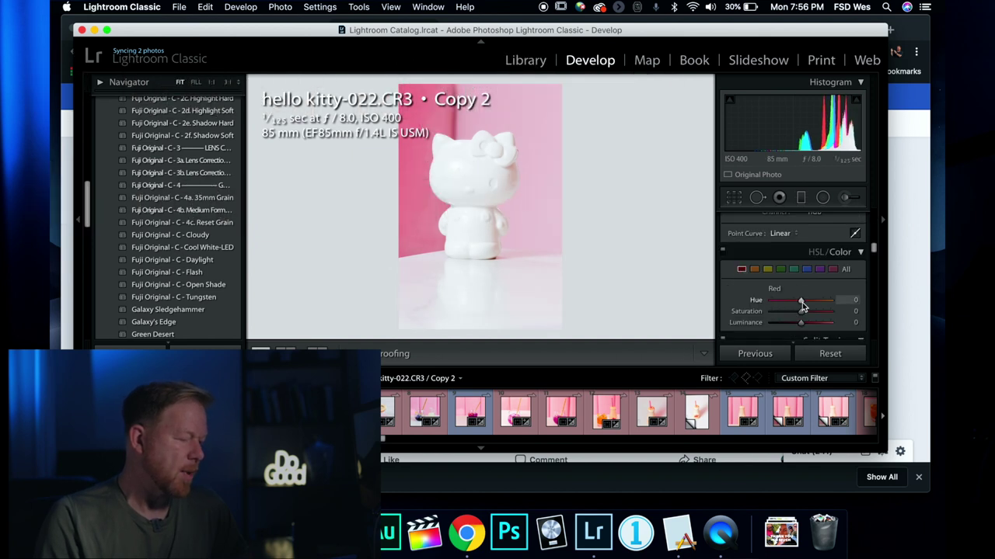
{"action": "left_click_drag", "start_coordinate": [803, 306], "coordinate": [795, 305]}
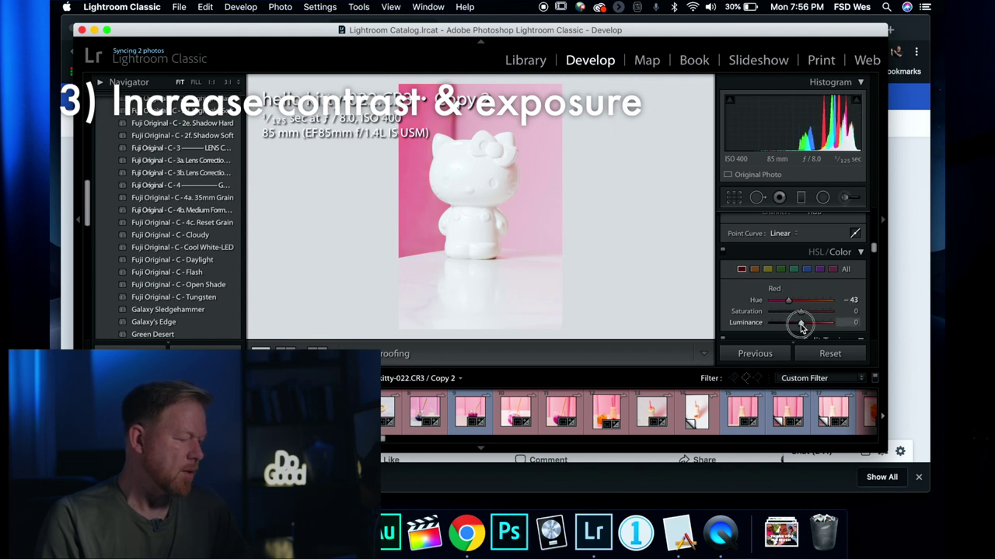
{"action": "left_click_drag", "start_coordinate": [801, 324], "coordinate": [810, 324]}
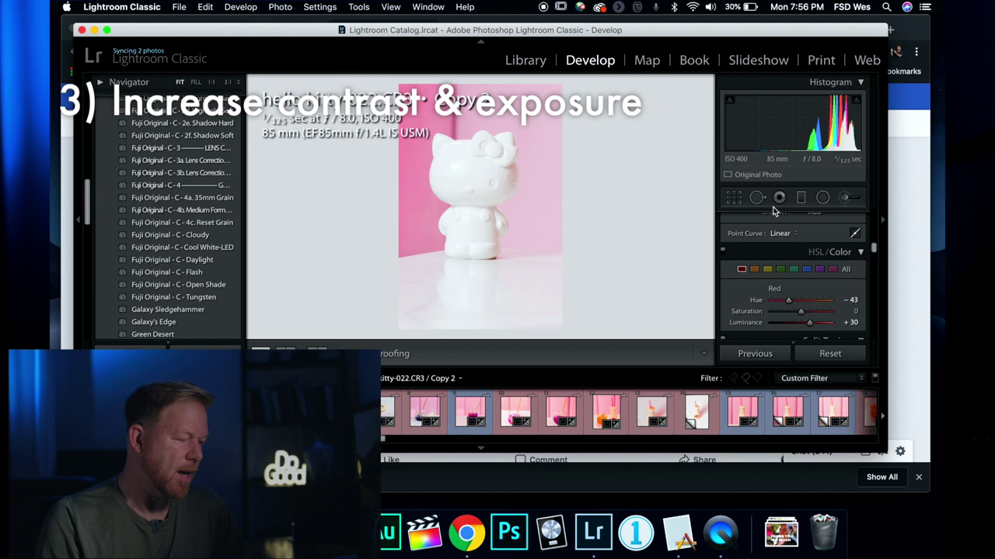
- Crop Copy 2 to a 1 x 1 square and paste back the earlier settings (As Shot, Temp 5,400, Tint +16)
{"action": "left_click", "coordinate": [733, 199]}
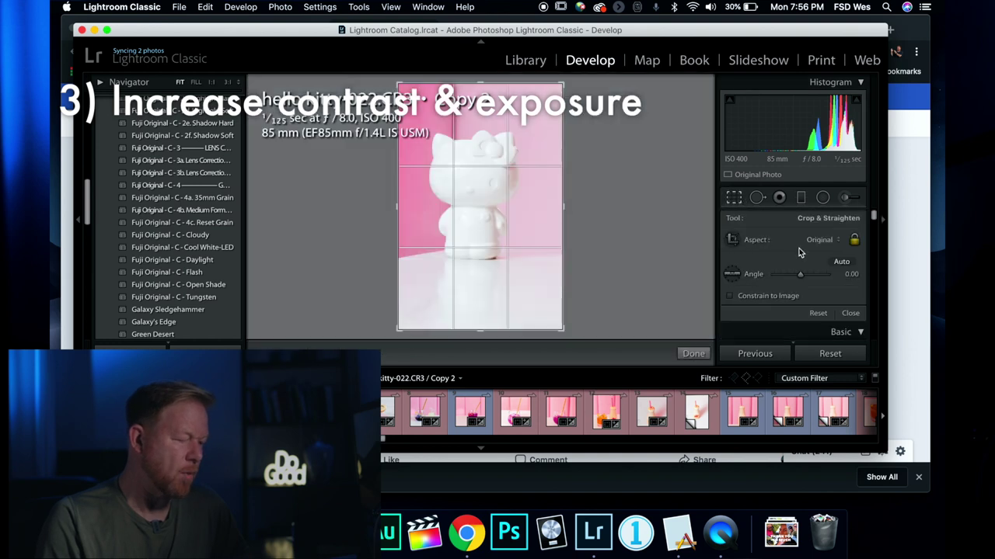
{"action": "left_click", "coordinate": [826, 243]}
{"action": "left_click", "coordinate": [847, 262]}
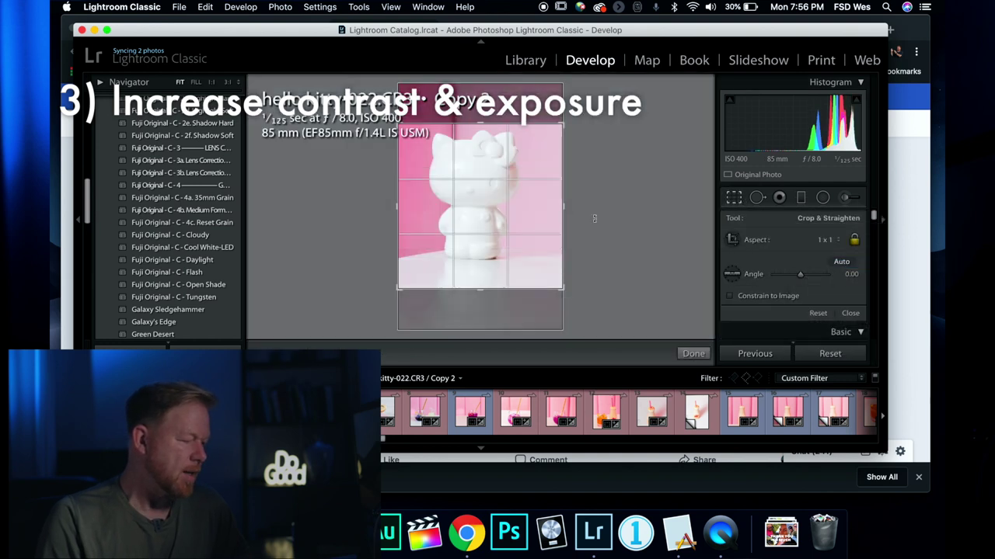
{"action": "key", "text": "Return"}
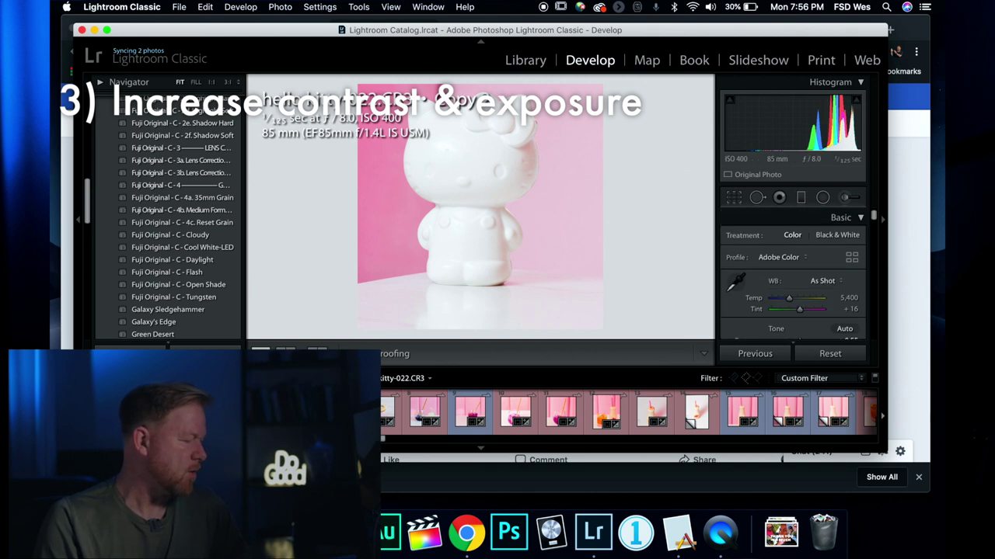
{"action": "key", "text": "super+shift+v"}
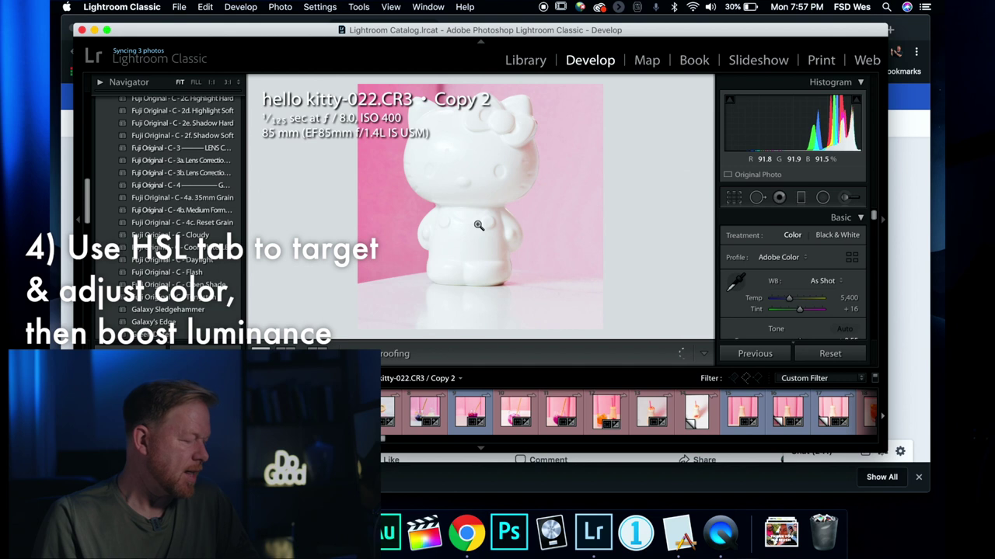
- Load hello kitty-225.CR3 Copy 2, the witch-hat figurine, from the filmstrip into Develop
{"action": "scroll", "coordinate": [556, 407], "scroll_direction": "down", "scroll_amount": 10}
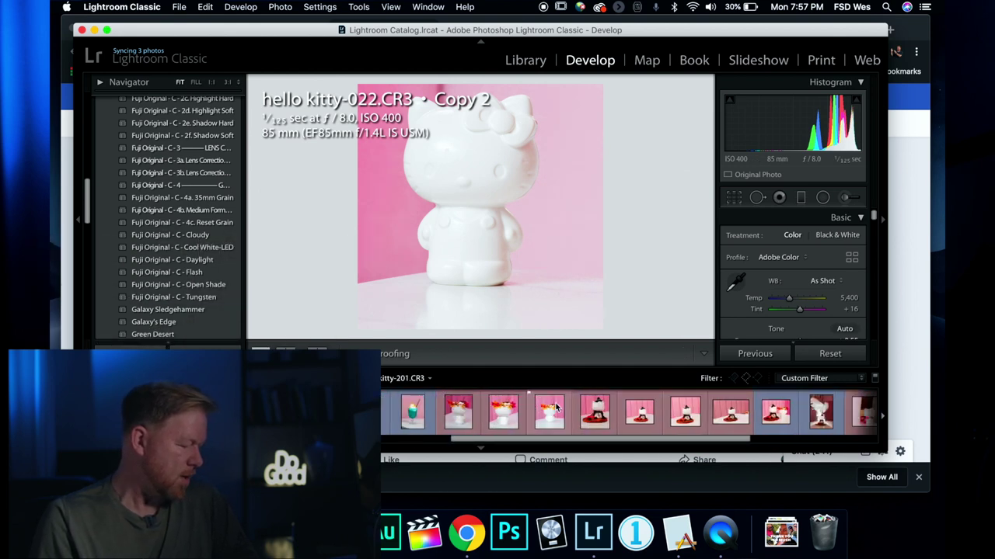
{"action": "scroll", "coordinate": [556, 408], "scroll_direction": "down", "scroll_amount": 5}
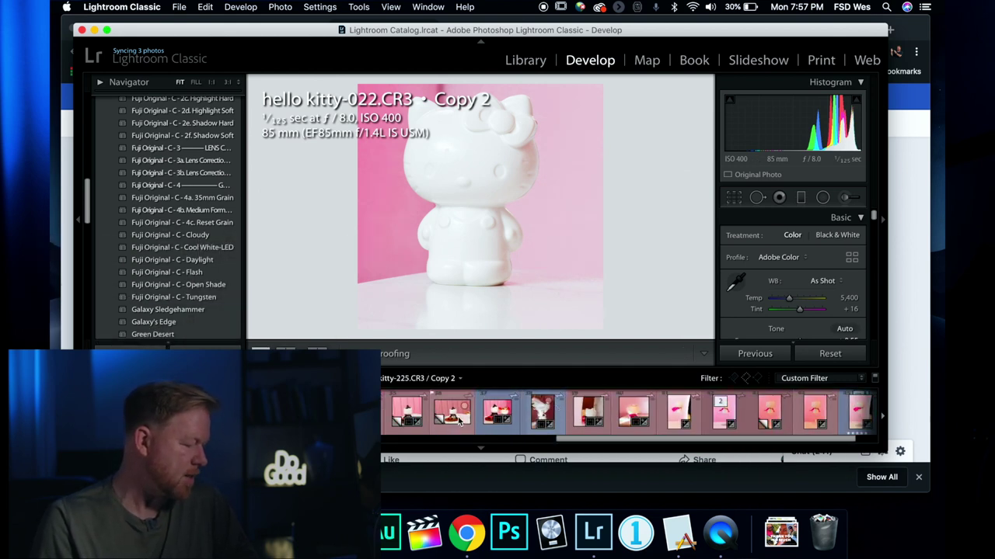
{"action": "left_click", "coordinate": [452, 413]}
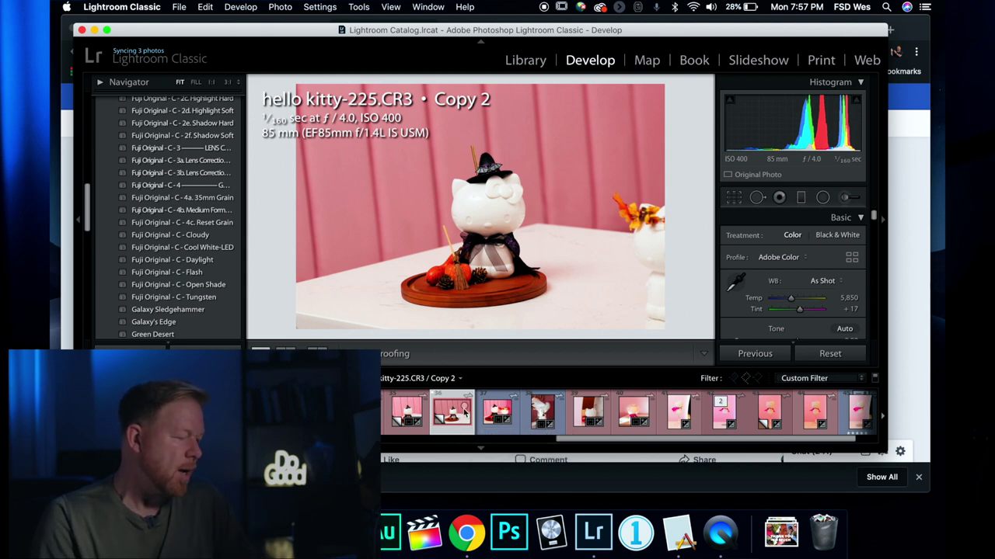
{"action": "scroll", "coordinate": [789, 289], "scroll_direction": "down", "scroll_amount": 10}
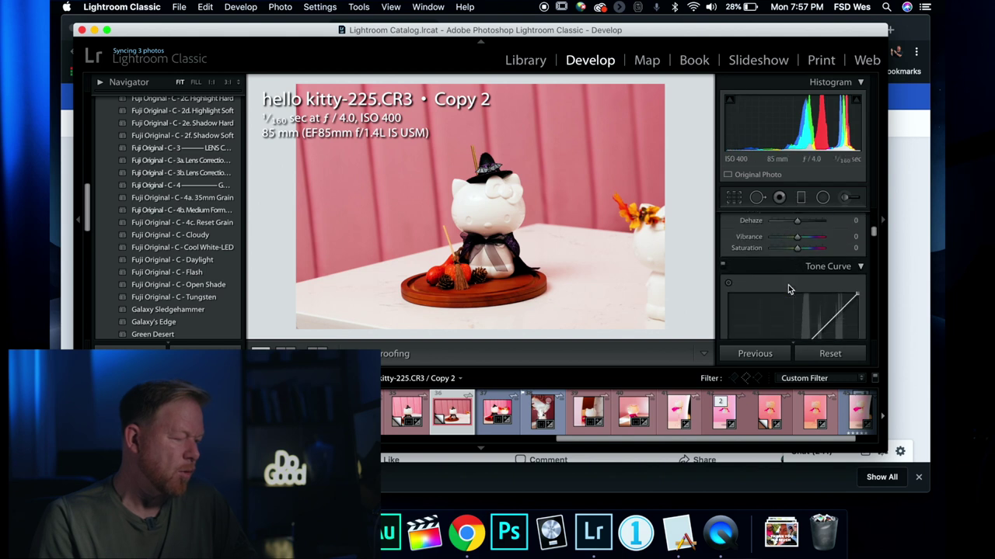
- Set Red Hue to -43 and Red Luminance to +74 to lighten the pink backdrop
{"action": "scroll", "coordinate": [788, 289], "scroll_direction": "down", "scroll_amount": 1}
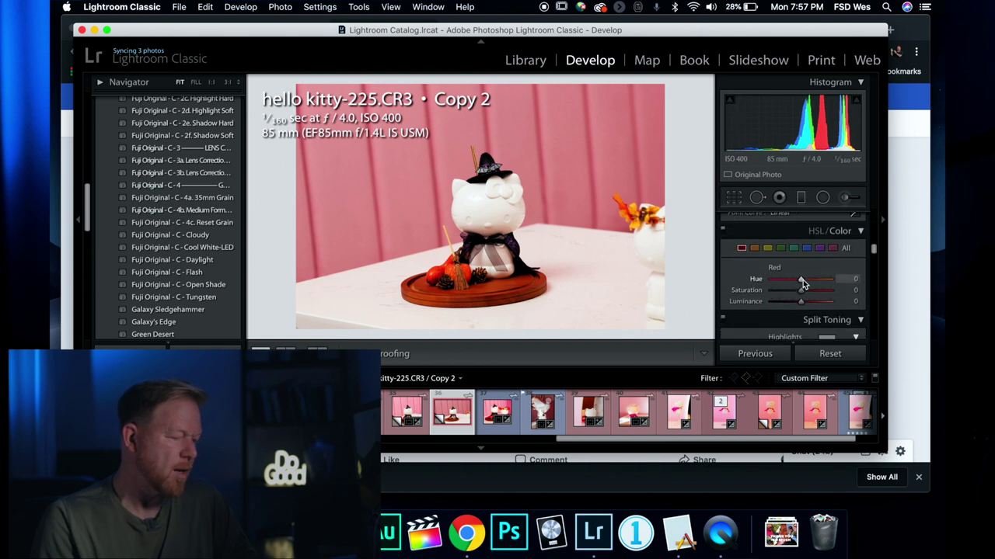
{"action": "left_click_drag", "start_coordinate": [802, 282], "coordinate": [788, 282]}
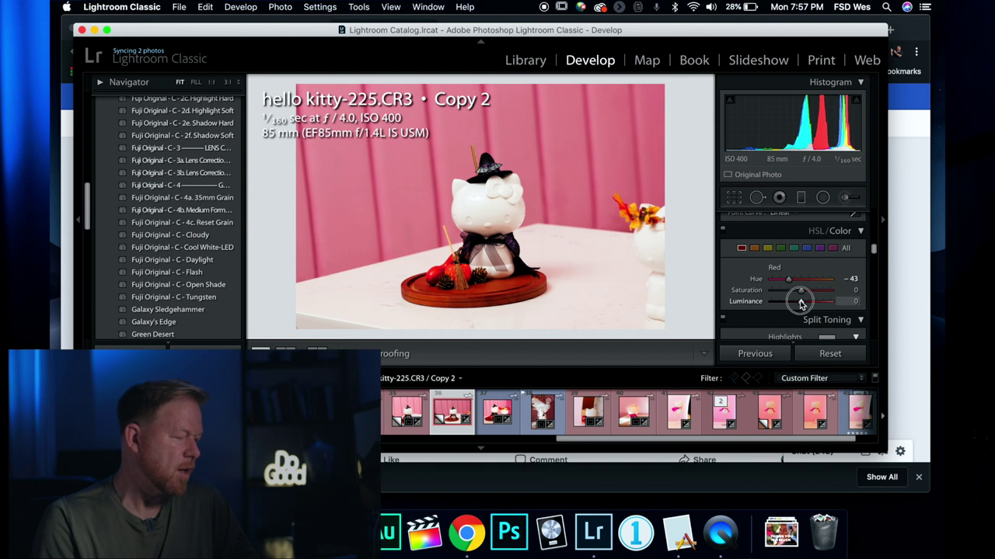
{"action": "left_click_drag", "start_coordinate": [801, 302], "coordinate": [824, 302]}
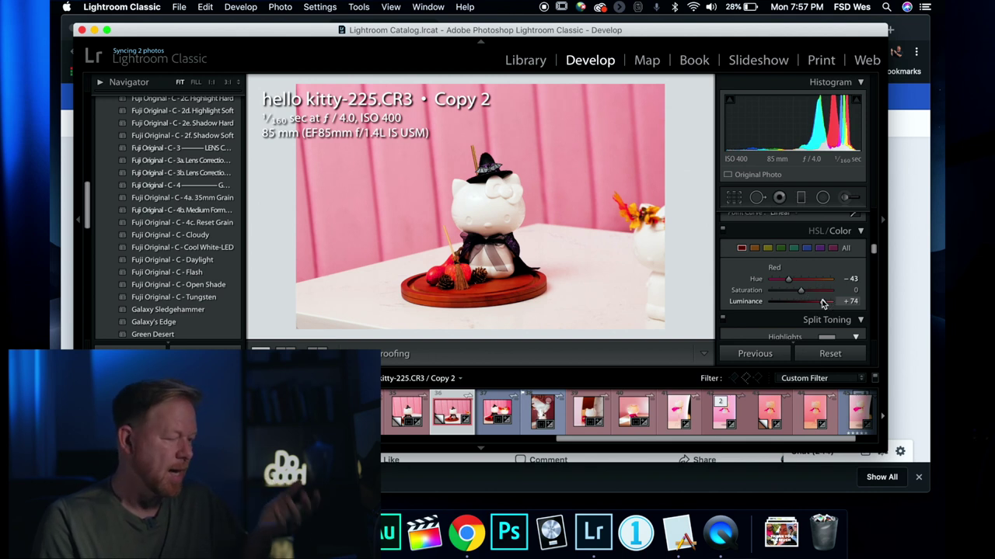
{"action": "scroll", "coordinate": [809, 287], "scroll_direction": "up", "scroll_amount": 3}
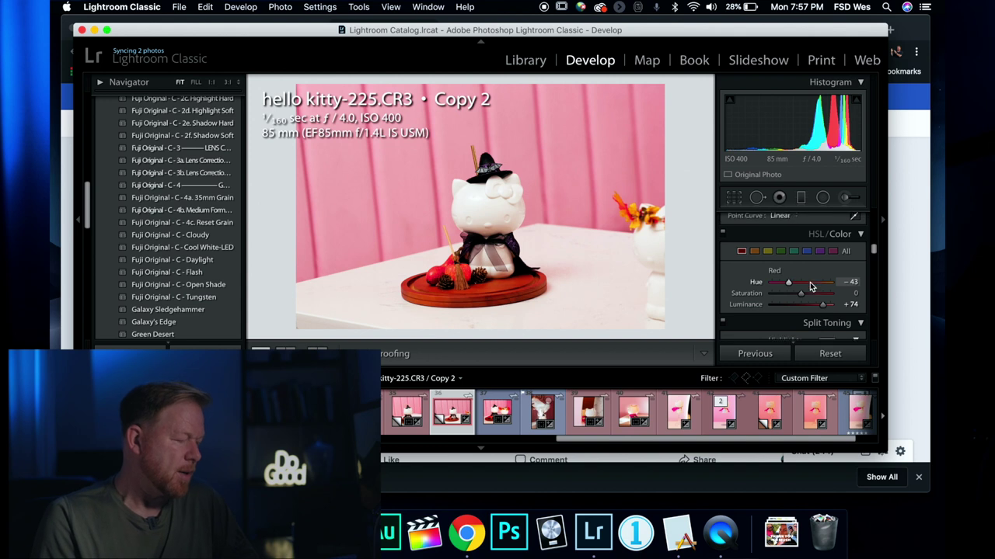
{"action": "scroll", "coordinate": [810, 287], "scroll_direction": "up", "scroll_amount": 8}
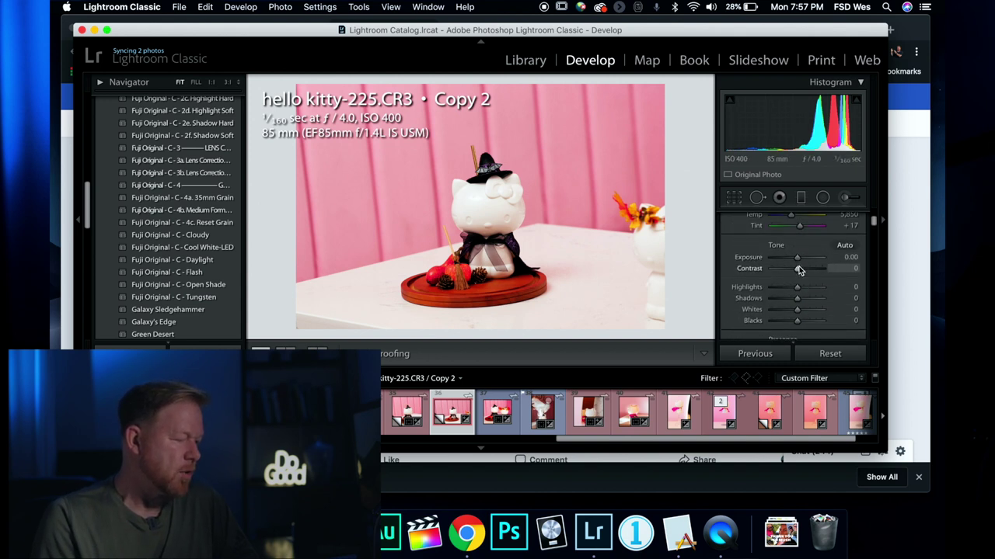
- Set Contrast +23, Exposure +0.55, Whites -43 and Highlights -73 on the witch-hat copy
{"action": "left_click_drag", "start_coordinate": [798, 270], "coordinate": [803, 262]}
{"action": "scroll", "coordinate": [803, 265], "scroll_direction": "down", "scroll_amount": 2}
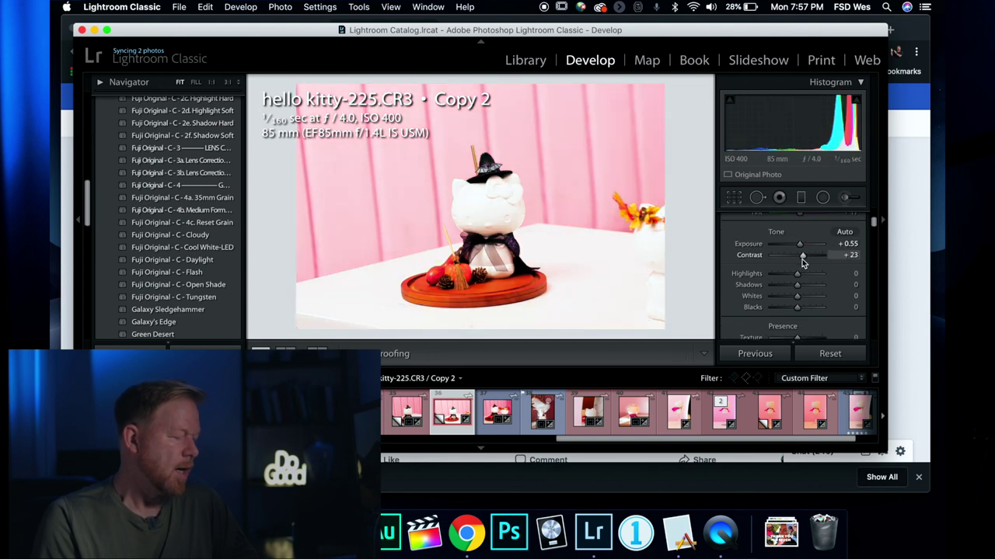
{"action": "scroll", "coordinate": [802, 266], "scroll_direction": "down", "scroll_amount": 2}
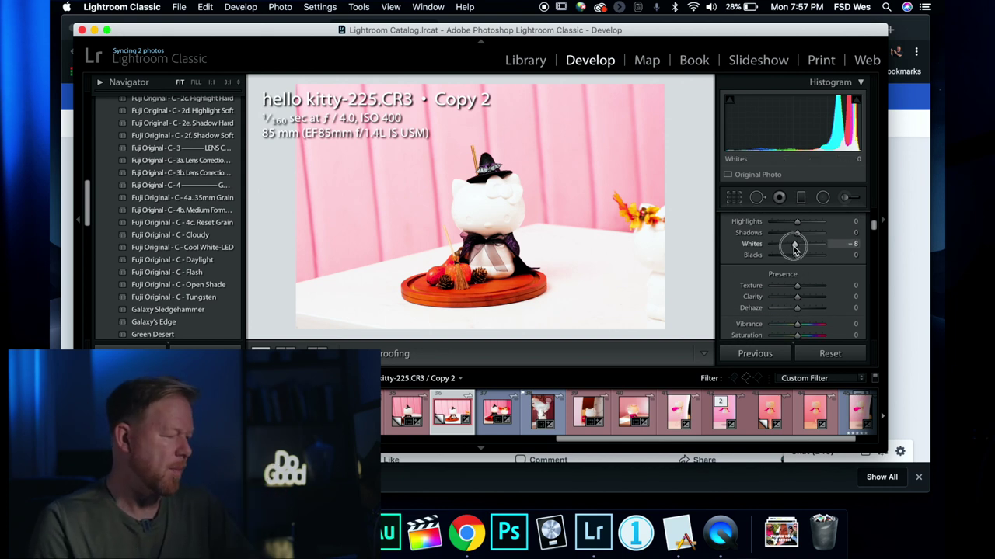
{"action": "left_click_drag", "start_coordinate": [794, 248], "coordinate": [783, 248]}
{"action": "scroll", "coordinate": [785, 249], "scroll_direction": "up", "scroll_amount": 1}
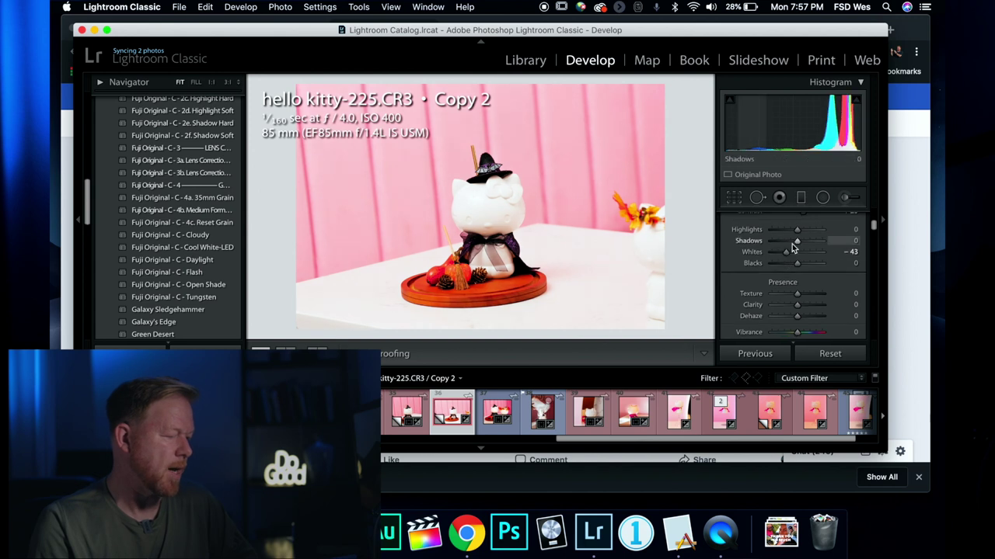
{"action": "left_click_drag", "start_coordinate": [795, 230], "coordinate": [778, 231]}
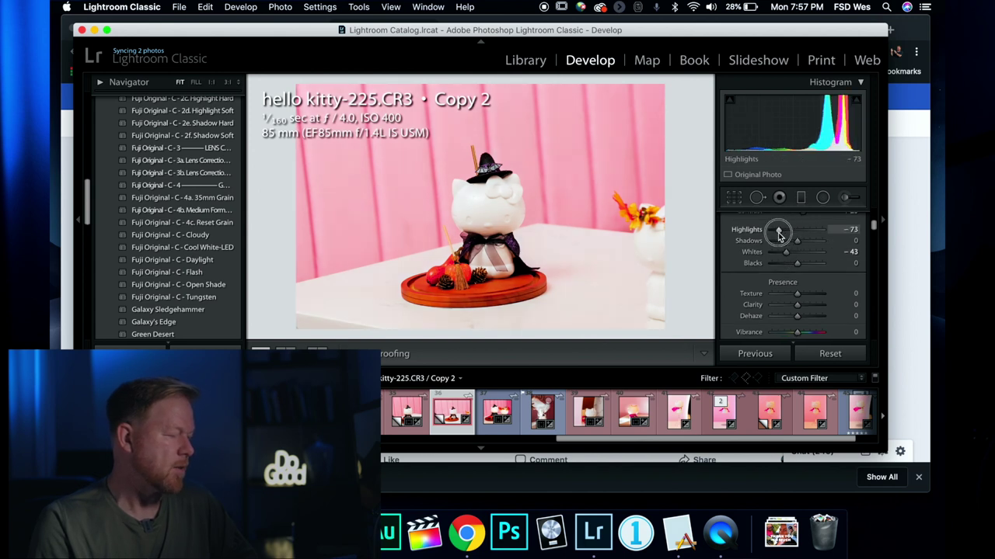
- Draw a radial filter and position it over the Hello Kitty figure
{"action": "left_click", "coordinate": [823, 199]}
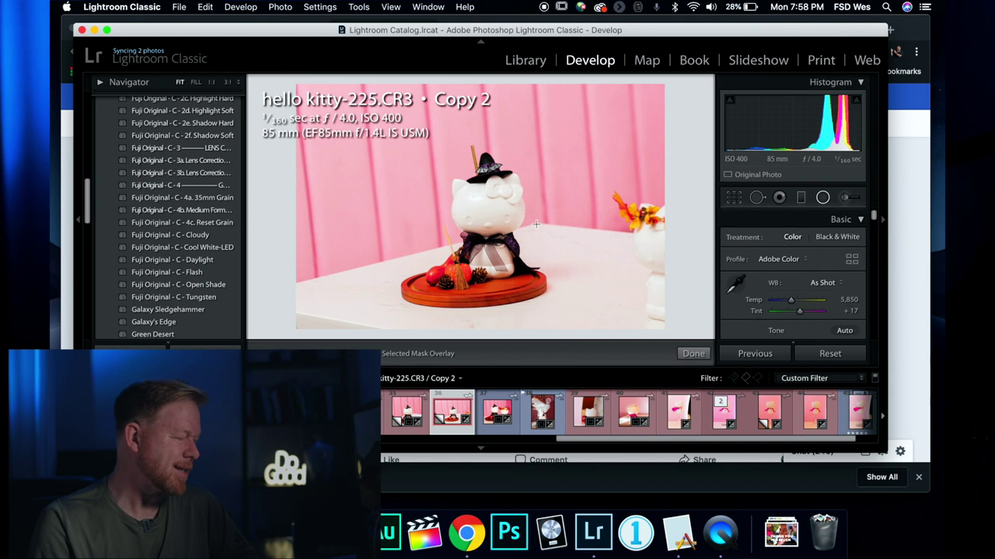
{"action": "left_click_drag", "start_coordinate": [470, 195], "coordinate": [516, 254]}
{"action": "left_click_drag", "start_coordinate": [470, 195], "coordinate": [485, 227]}
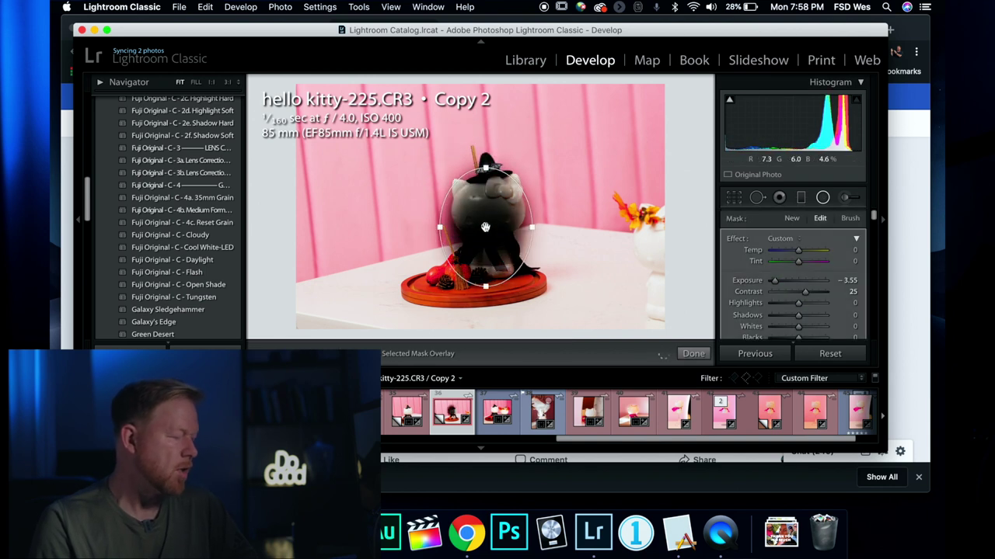
- Reset the radial effect and give it Contrast +48, Whites +10 and Texture +50
{"action": "double_click", "coordinate": [735, 240]}
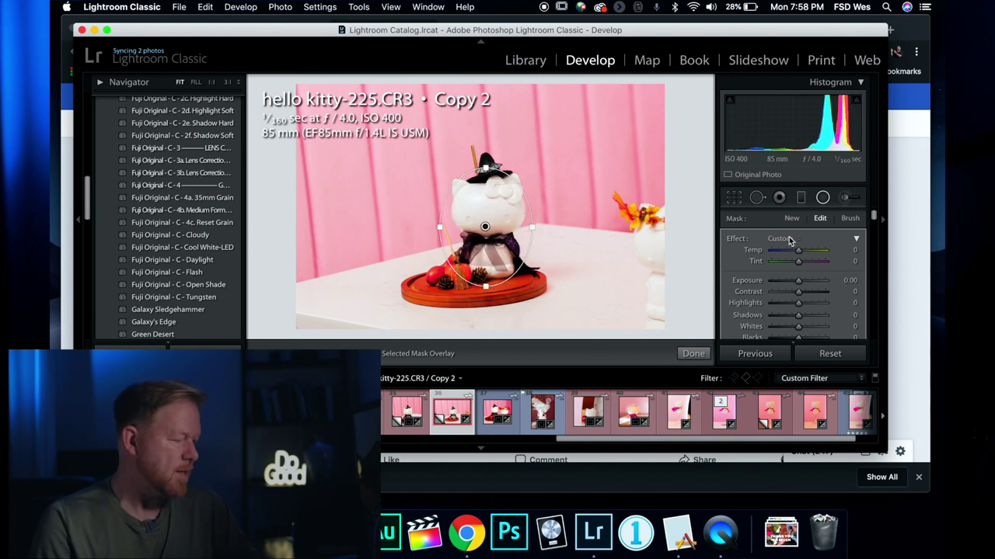
{"action": "scroll", "coordinate": [791, 242], "scroll_direction": "down", "scroll_amount": 3}
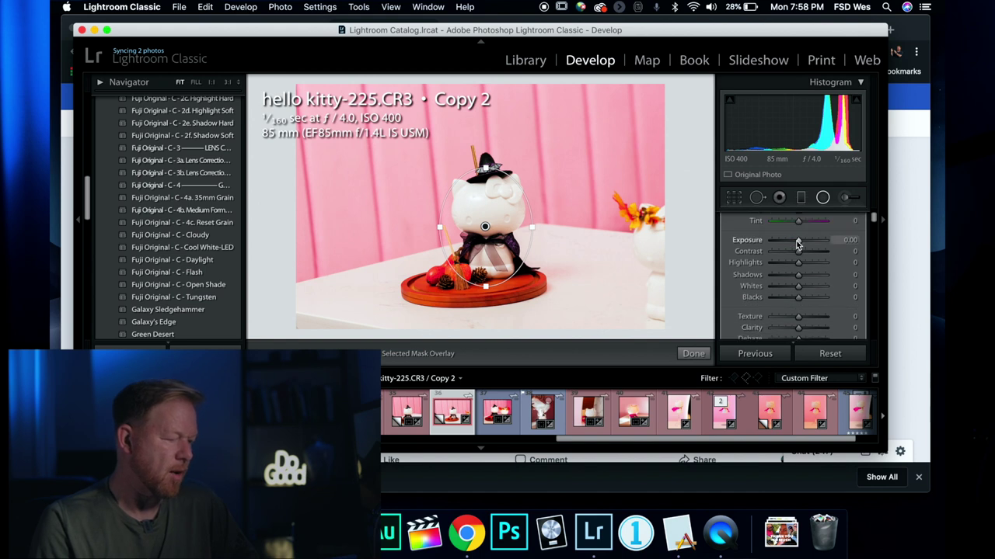
{"action": "left_click_drag", "start_coordinate": [805, 257], "coordinate": [810, 257]}
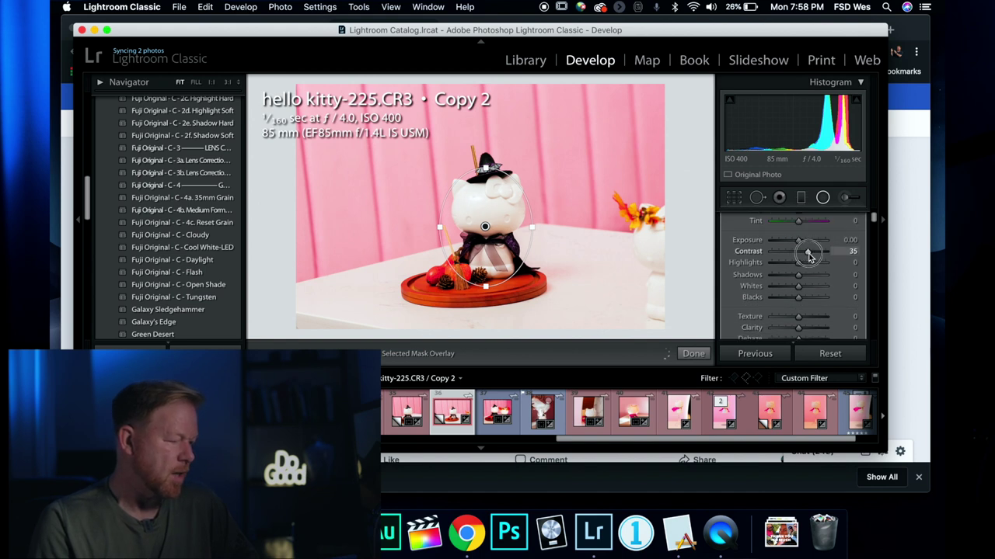
{"action": "left_click_drag", "start_coordinate": [801, 321], "coordinate": [813, 321]}
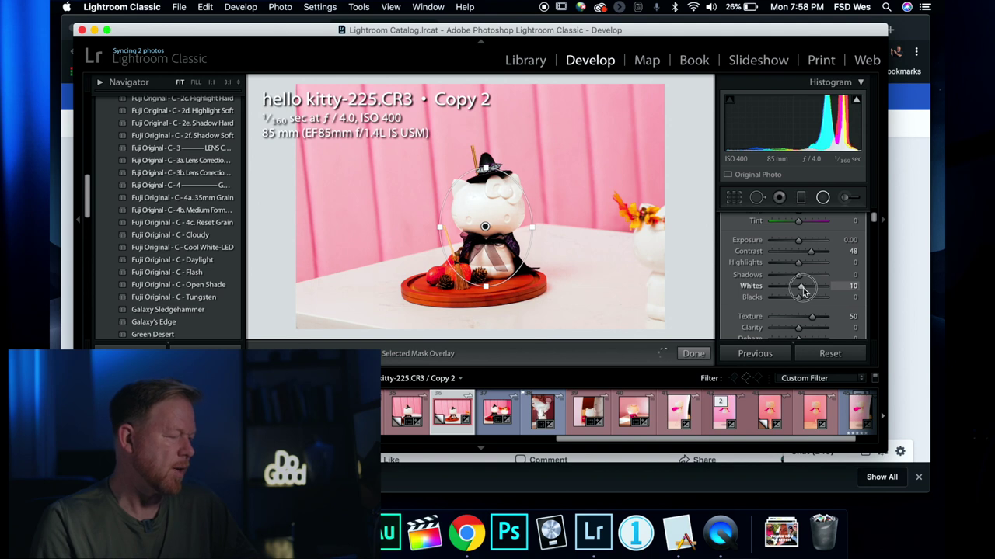
{"action": "left_click", "coordinate": [822, 198]}
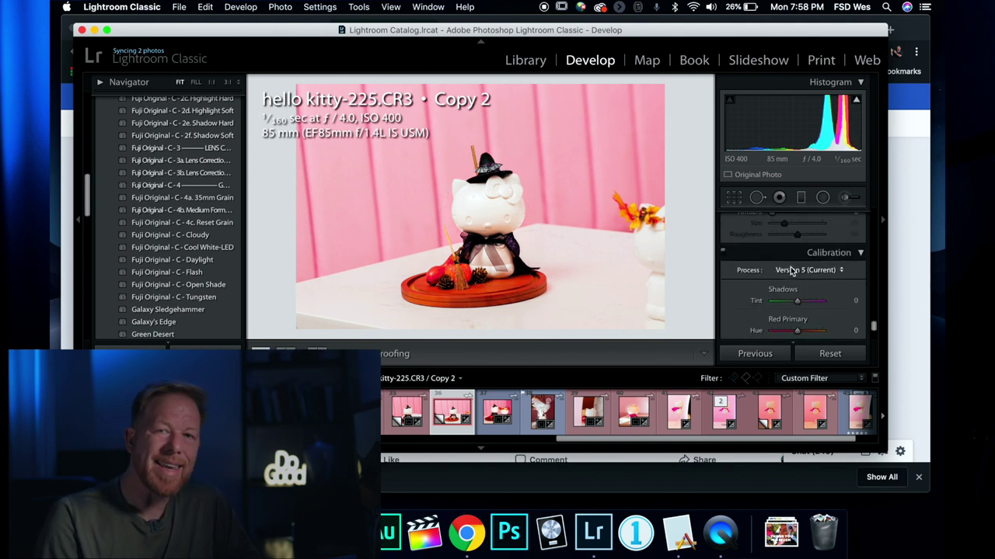
- Set the Post-Crop Vignetting Amount to -7
{"action": "scroll", "coordinate": [791, 270], "scroll_direction": "down", "scroll_amount": 5}
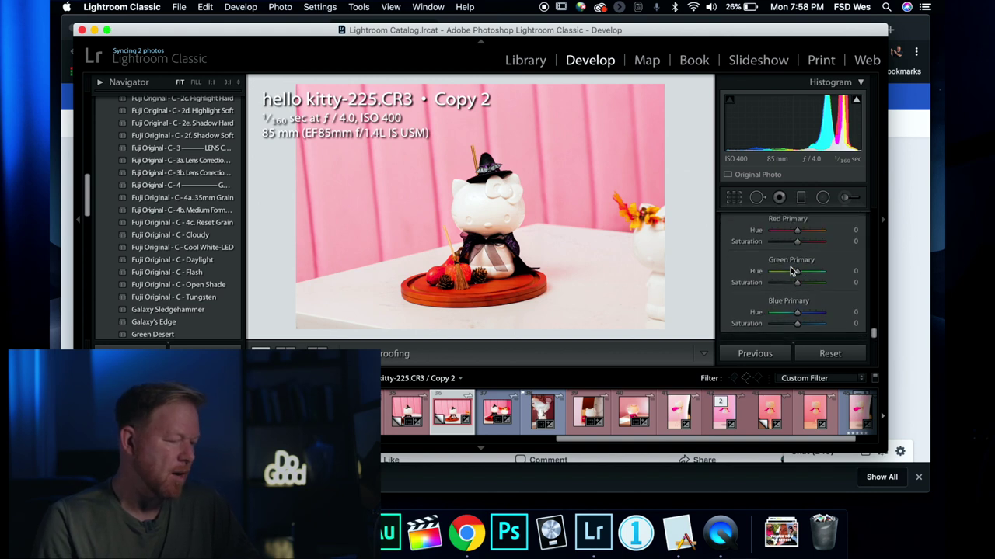
{"action": "scroll", "coordinate": [791, 270], "scroll_direction": "up", "scroll_amount": 4}
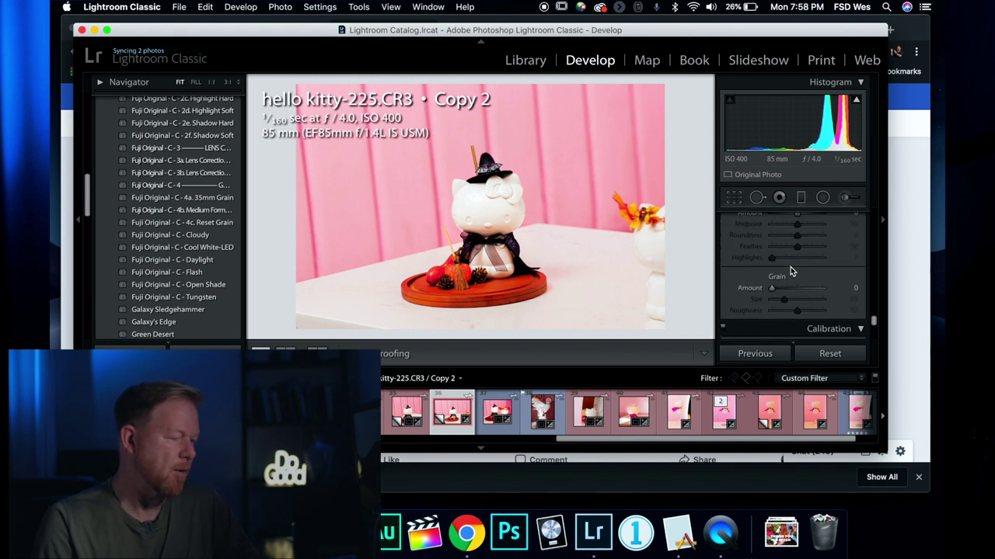
{"action": "scroll", "coordinate": [791, 271], "scroll_direction": "up", "scroll_amount": 2}
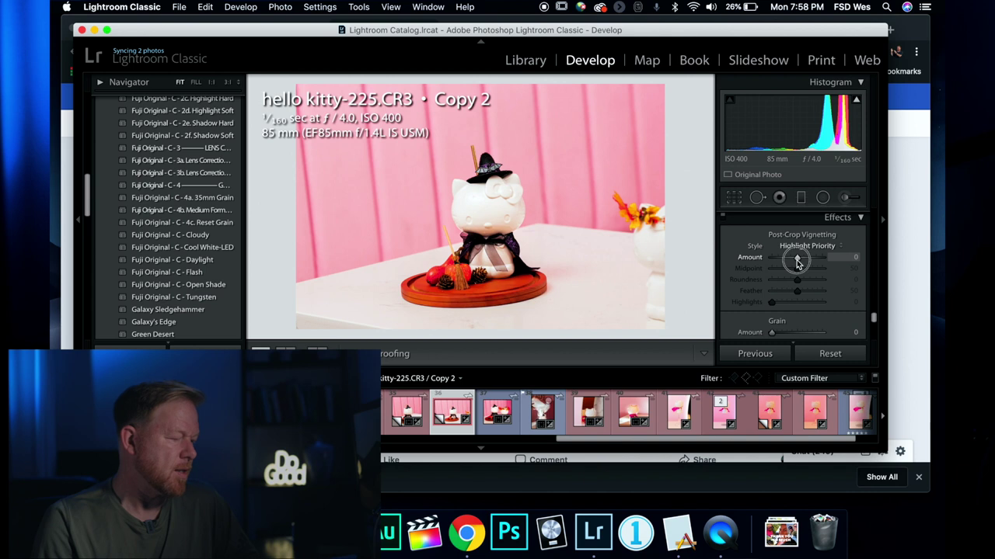
{"action": "left_click_drag", "start_coordinate": [797, 262], "coordinate": [794, 263]}
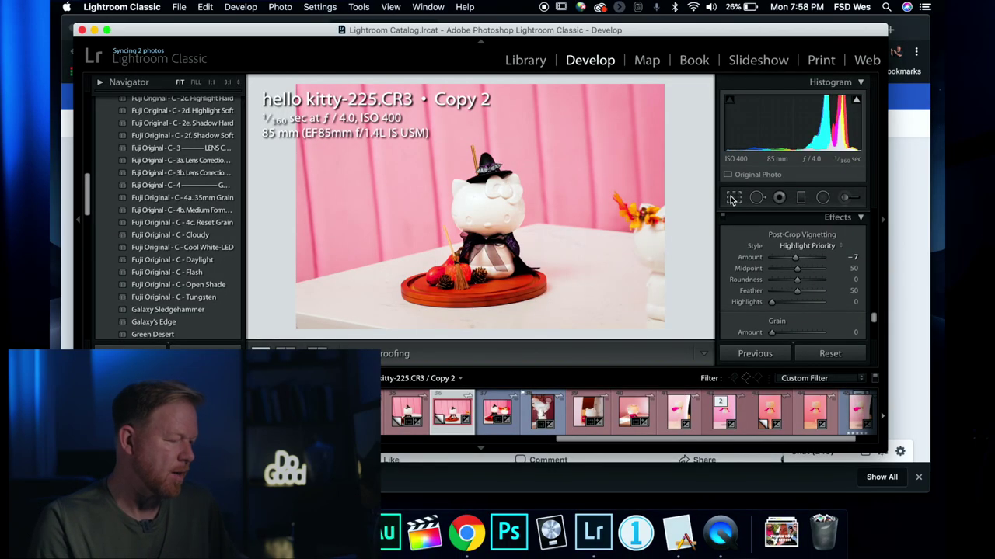
- Crop the witch-hat photo to a 1 x 1 square around the figure
{"action": "left_click", "coordinate": [733, 198]}
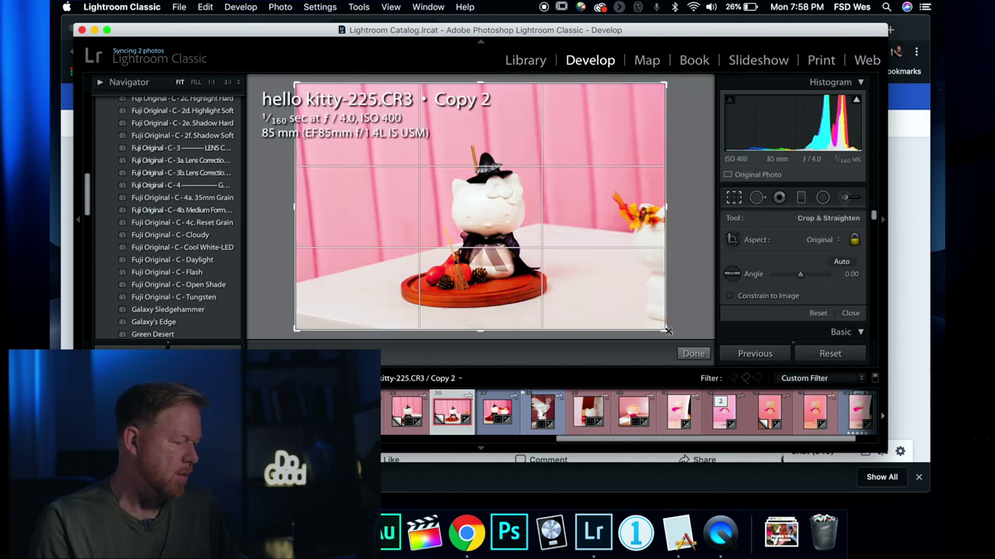
{"action": "left_click", "coordinate": [822, 240]}
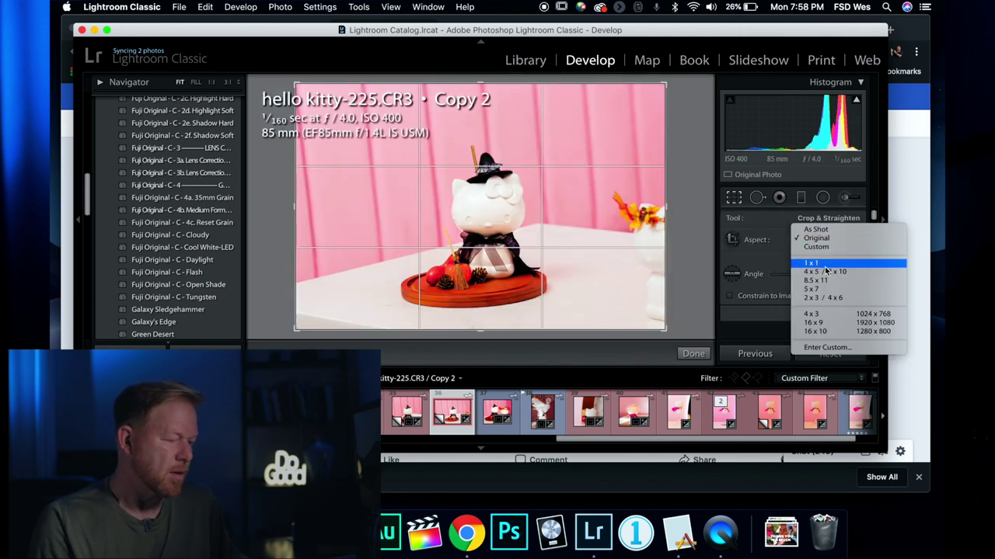
{"action": "left_click", "coordinate": [824, 265]}
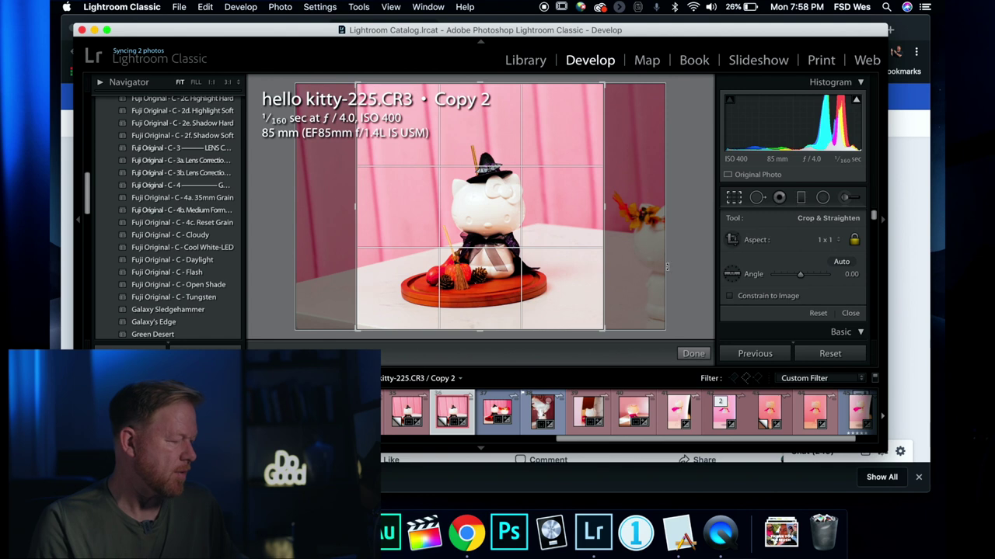
{"action": "key", "text": "Return"}
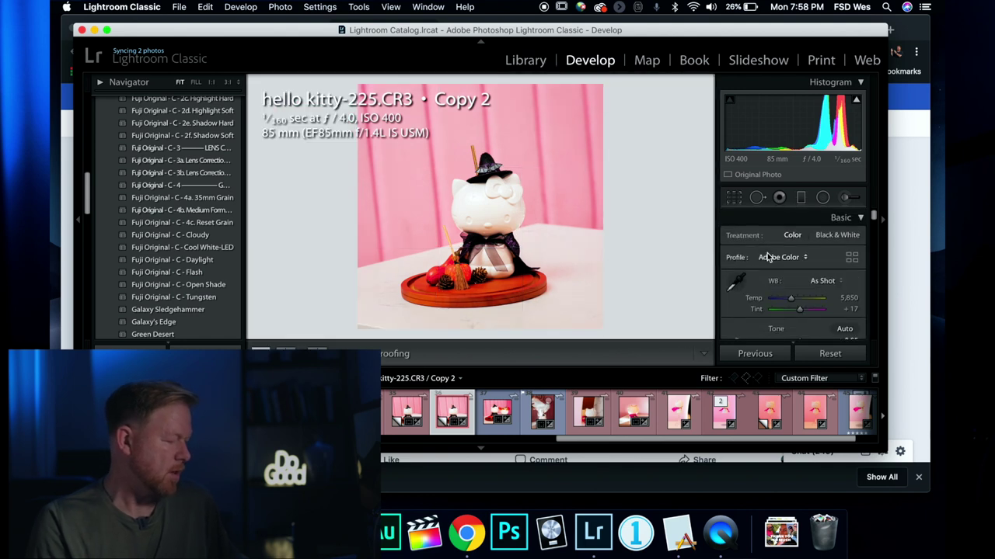